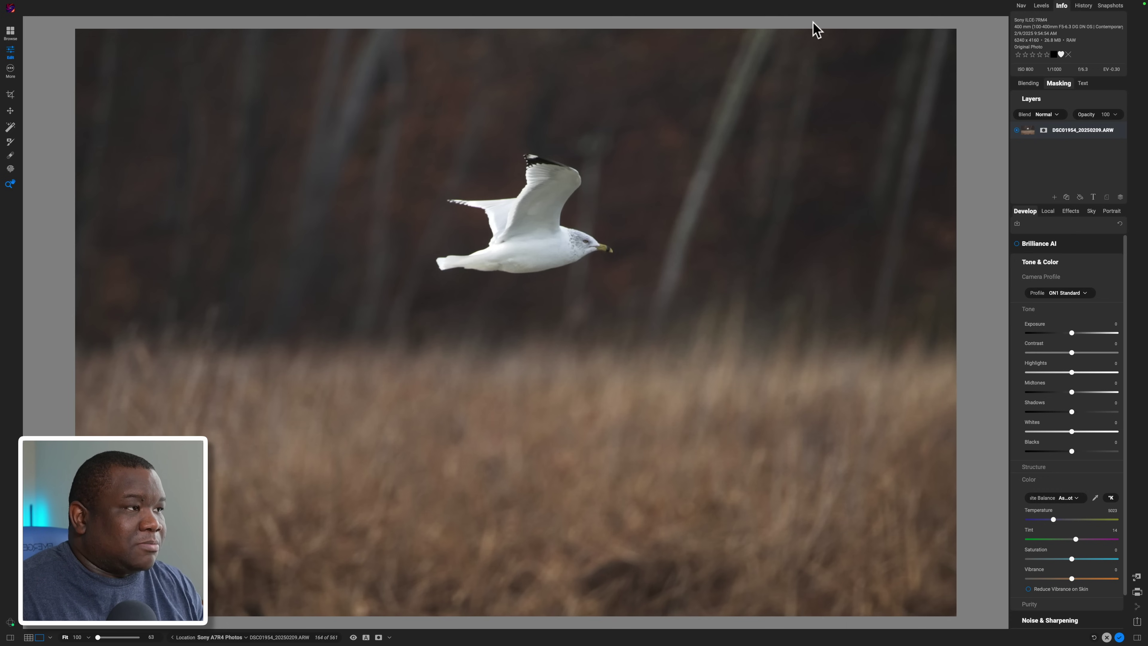
Step: Crop the photo at the 4x5 (8x10) aspect closely around the flying gull, leaving space ahead of it, and apply the crop
{"action": "left_click", "coordinate": [800, 17]}
{"action": "key", "text": "c"}
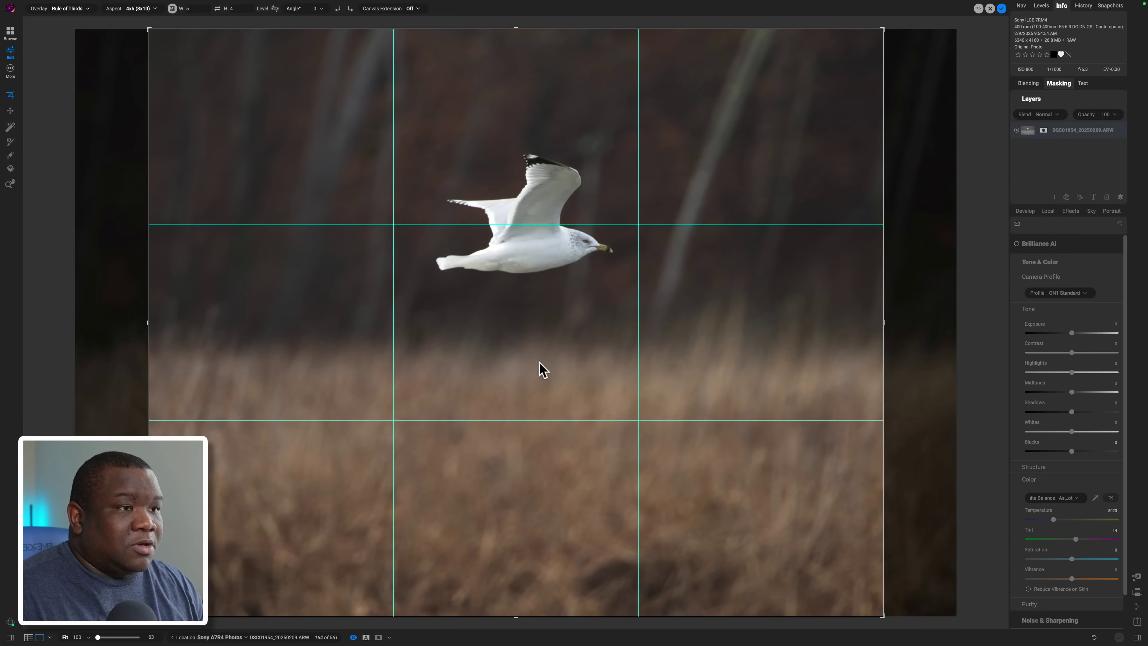
{"action": "left_click_drag", "start_coordinate": [516, 616], "coordinate": [456, 324]}
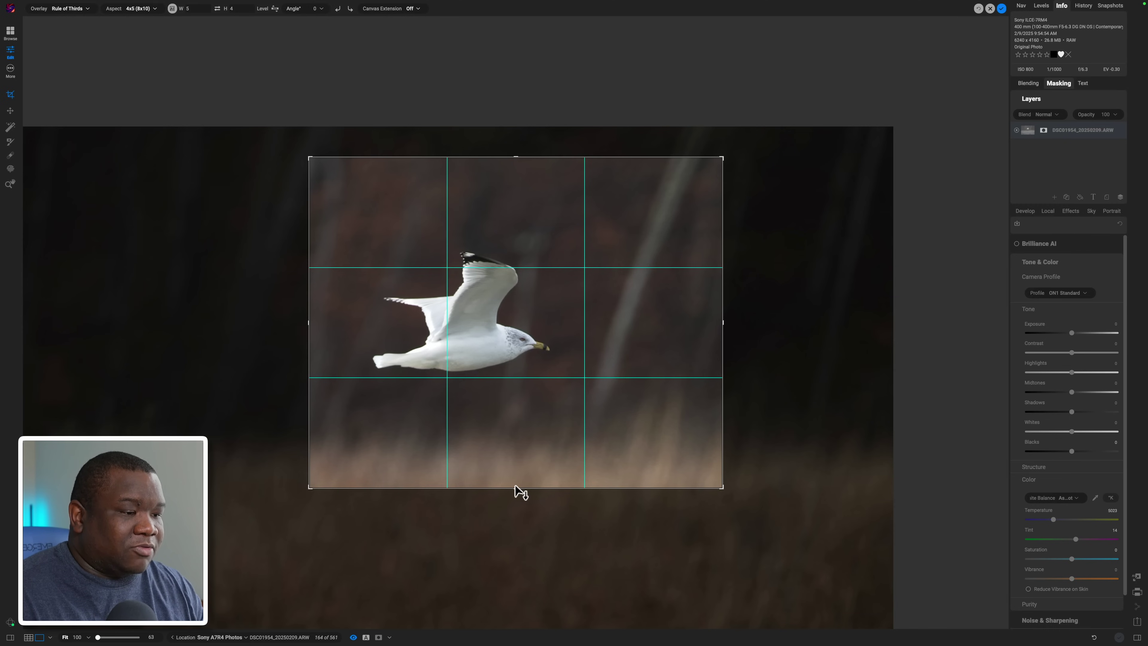
{"action": "left_click_drag", "start_coordinate": [515, 487], "coordinate": [515, 485]}
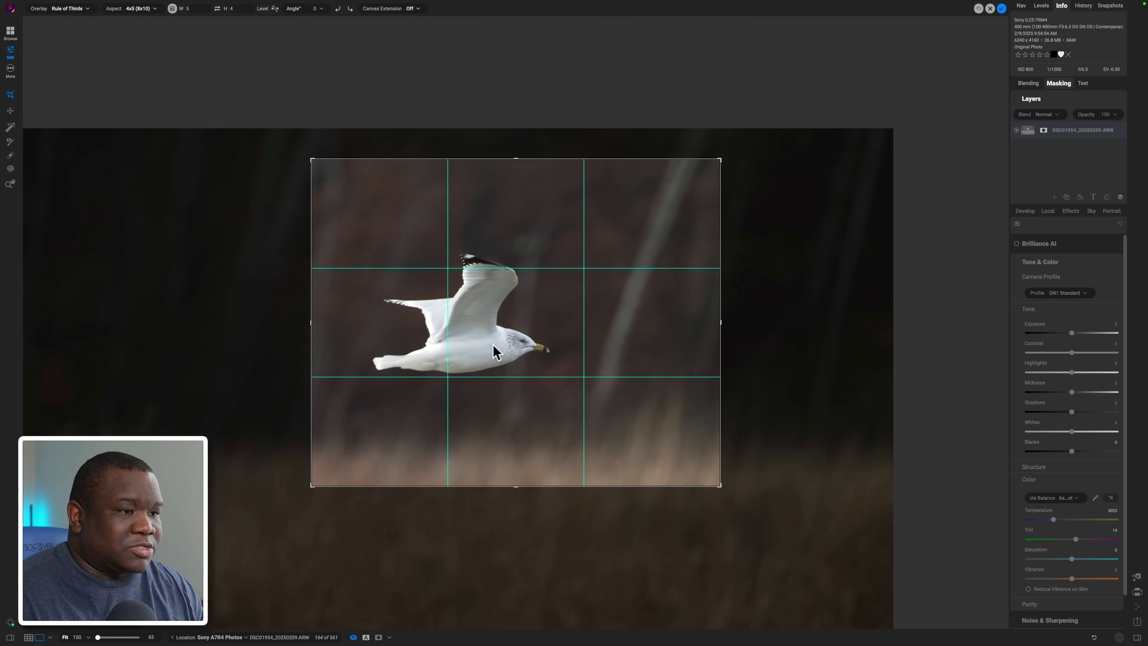
{"action": "left_click", "coordinate": [1002, 9]}
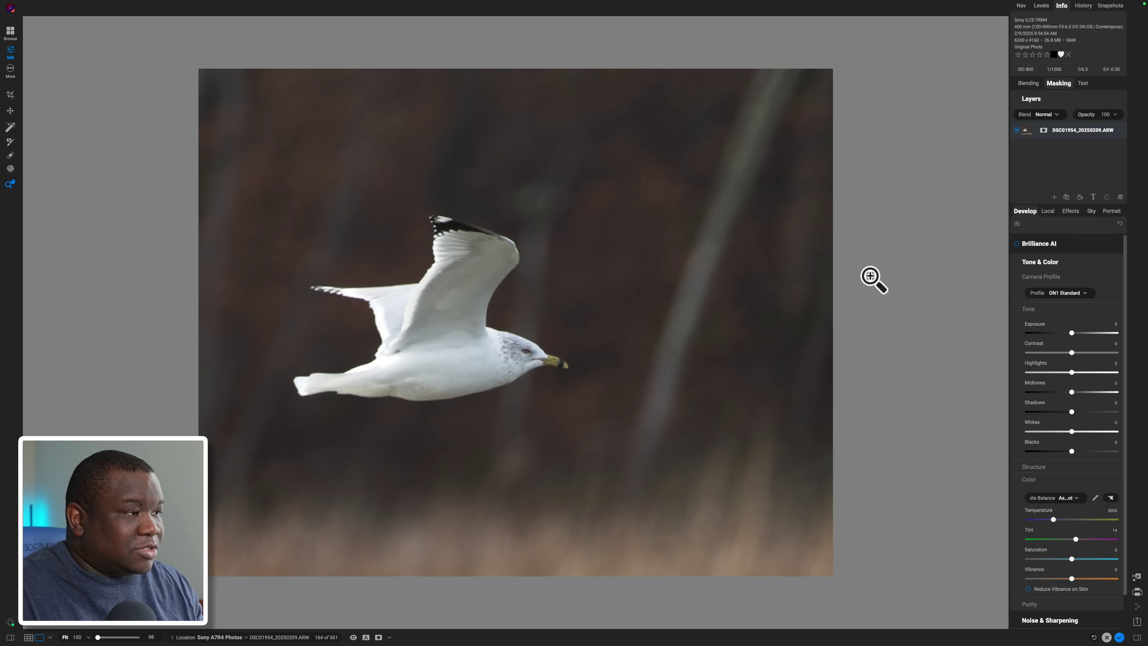
Step: Enable Brilliance AI on the photo, compare the NoNoise AI preview across the image, and apply the noise reduction
{"action": "left_click", "coordinate": [1016, 245]}
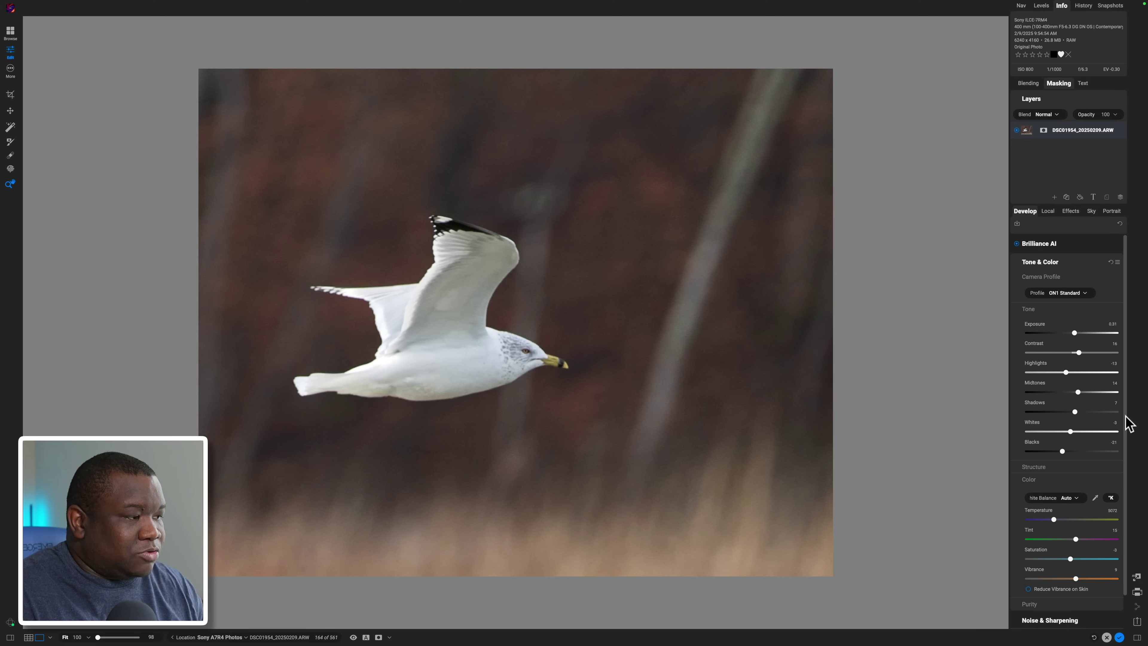
{"action": "scroll", "coordinate": [1131, 464], "scroll_direction": "down", "scroll_amount": 2}
{"action": "left_click", "coordinate": [1060, 585]}
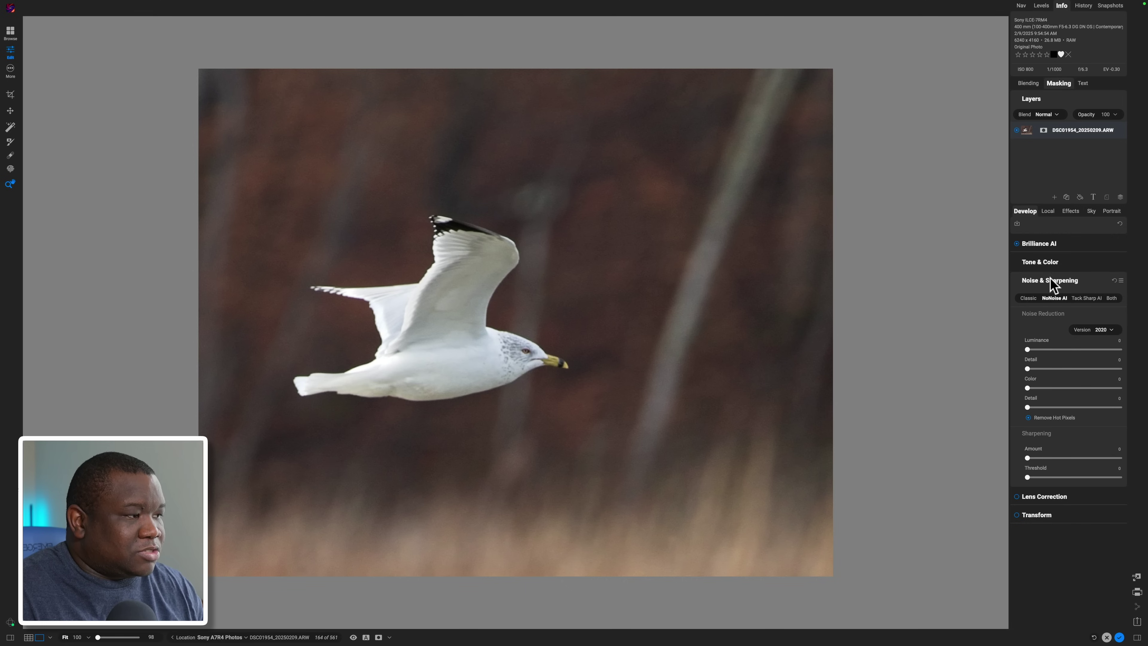
{"action": "left_click", "coordinate": [1054, 297]}
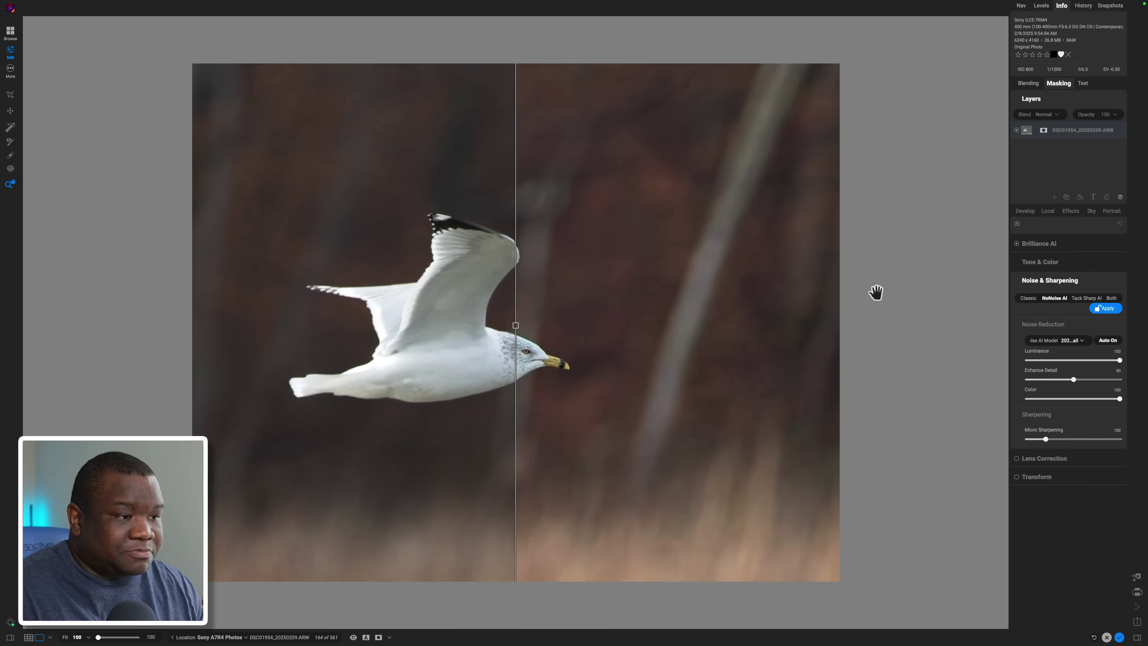
{"action": "left_click_drag", "start_coordinate": [516, 333], "coordinate": [199, 331]}
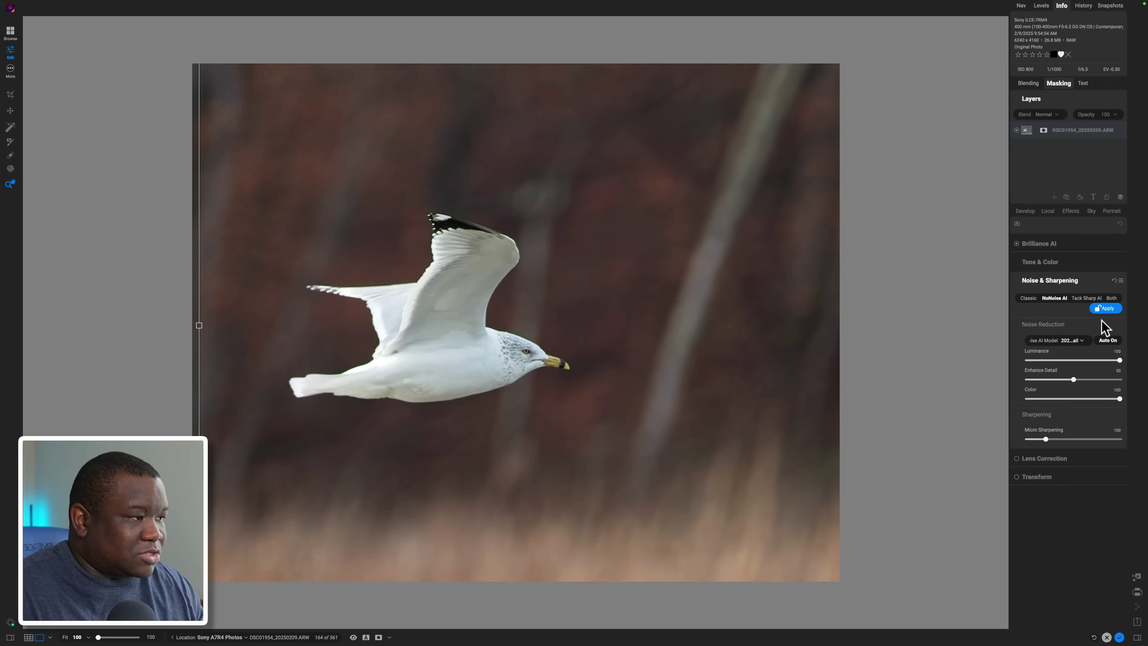
{"action": "left_click", "coordinate": [1105, 309]}
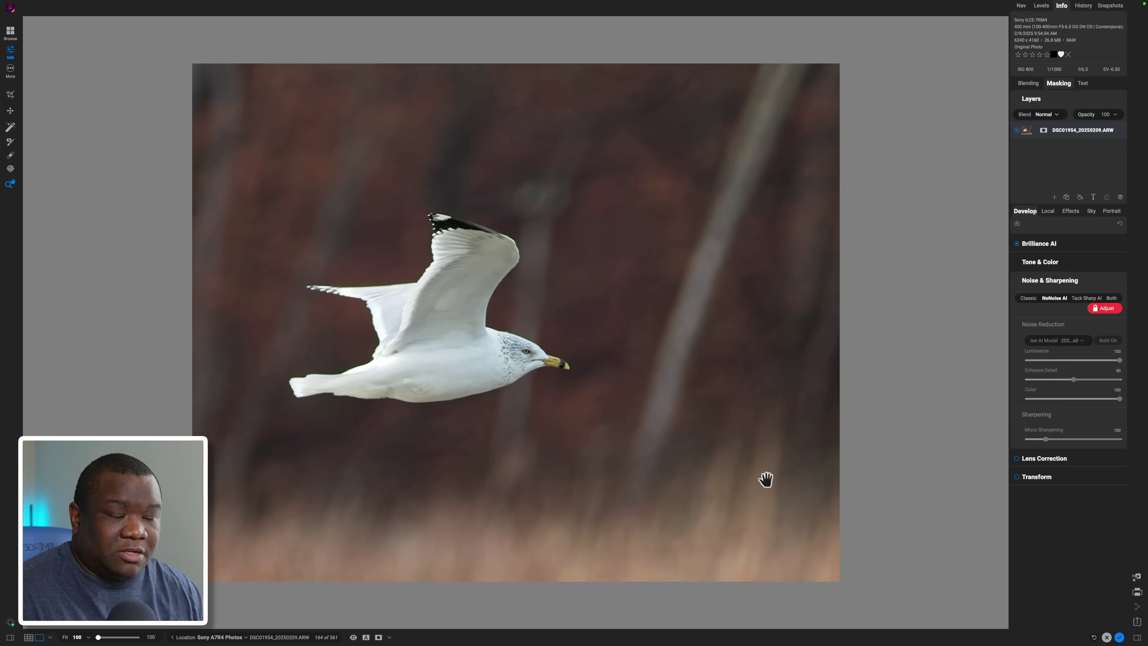
Step: Hide the right bumper from the workspace and show it again
{"action": "mouse_move", "coordinate": [384, 6]}
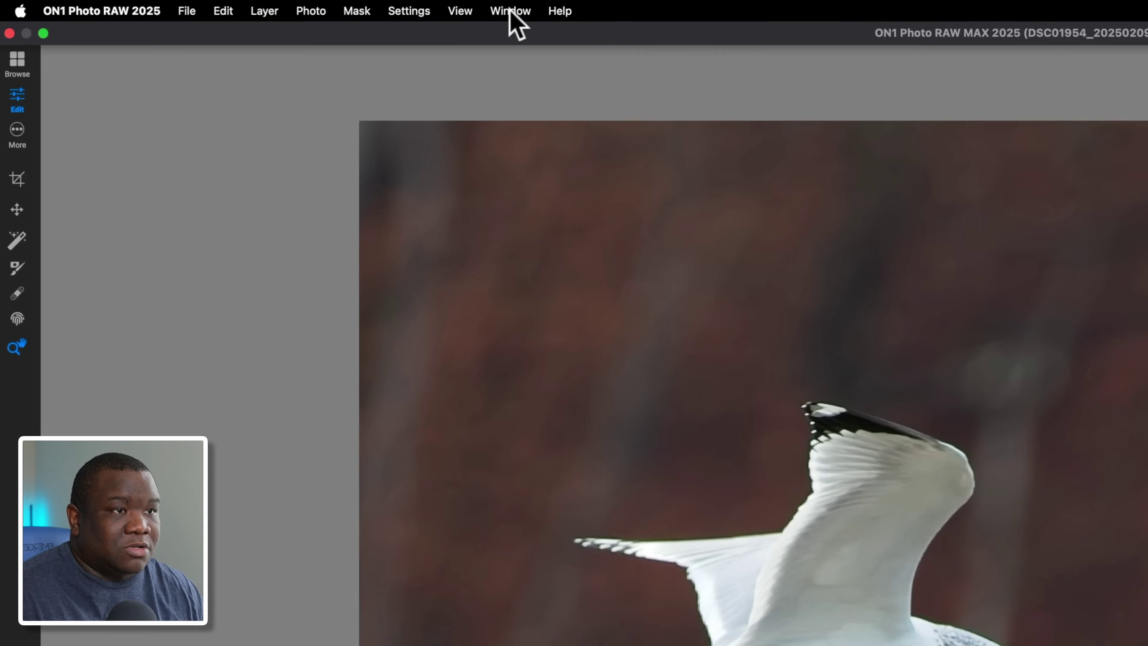
{"action": "left_click", "coordinate": [272, 6]}
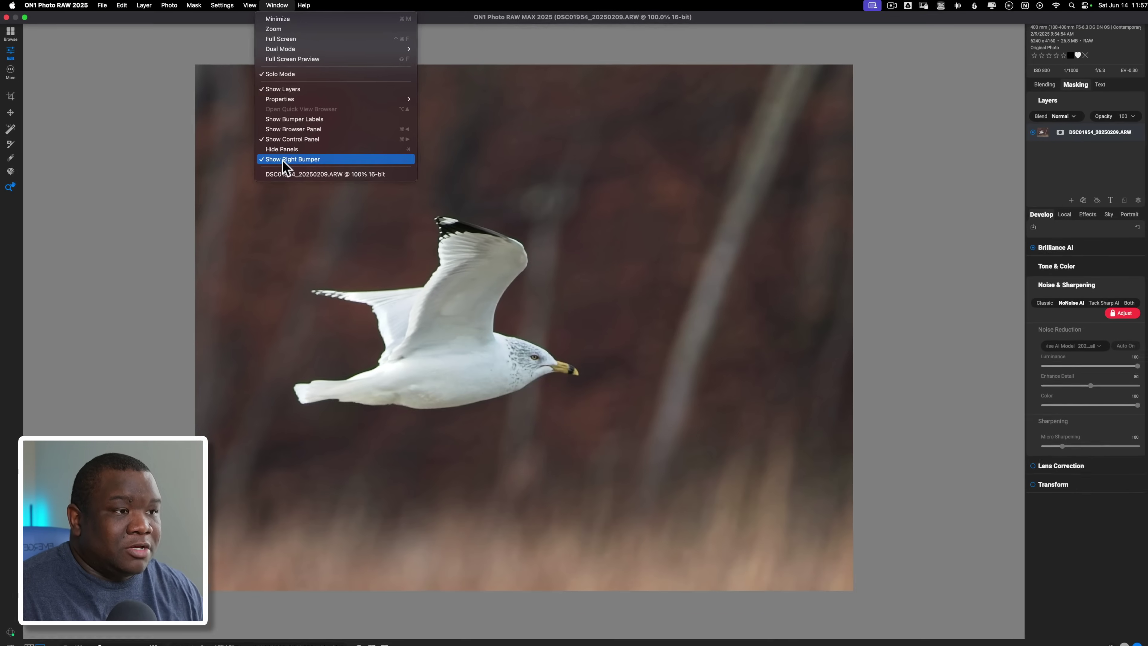
{"action": "left_click", "coordinate": [553, 316]}
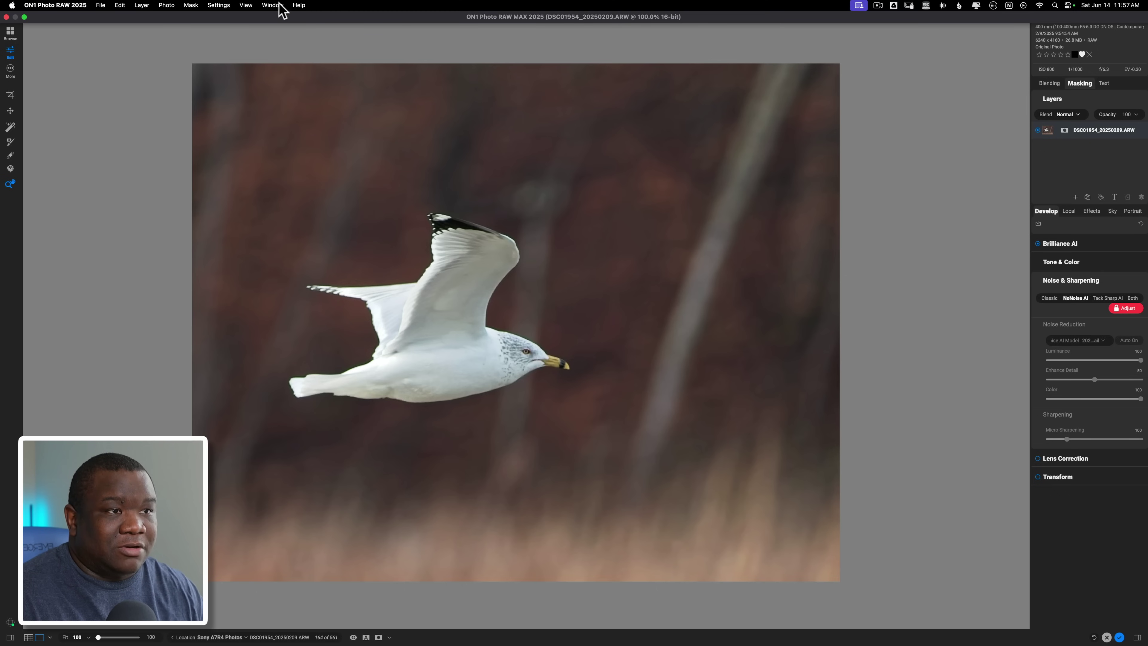
{"action": "left_click", "coordinate": [280, 4]}
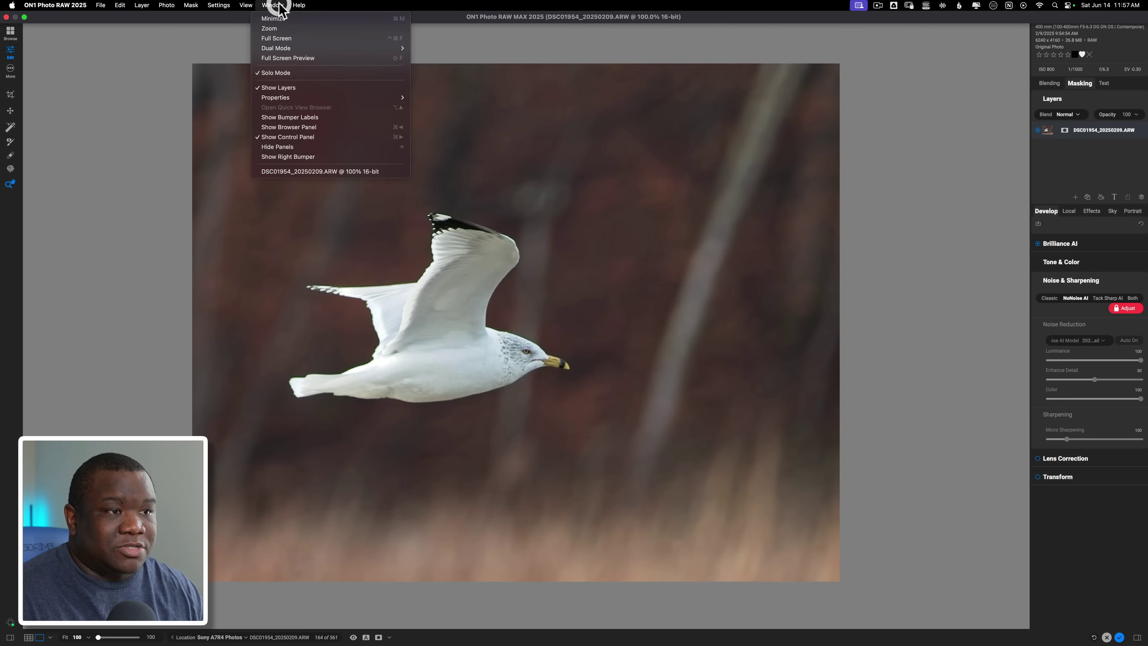
{"action": "left_click", "coordinate": [293, 157]}
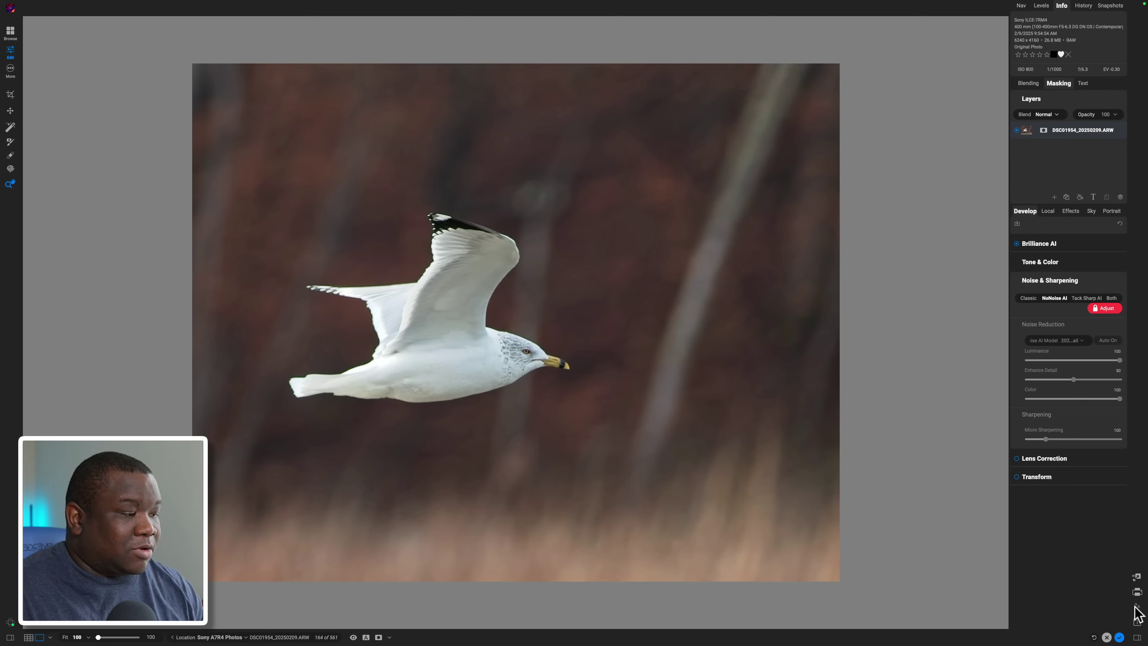
Step: Open the gull photo for resizing and apply the Freeform crop with the full frame kept
{"action": "left_click", "coordinate": [1137, 578]}
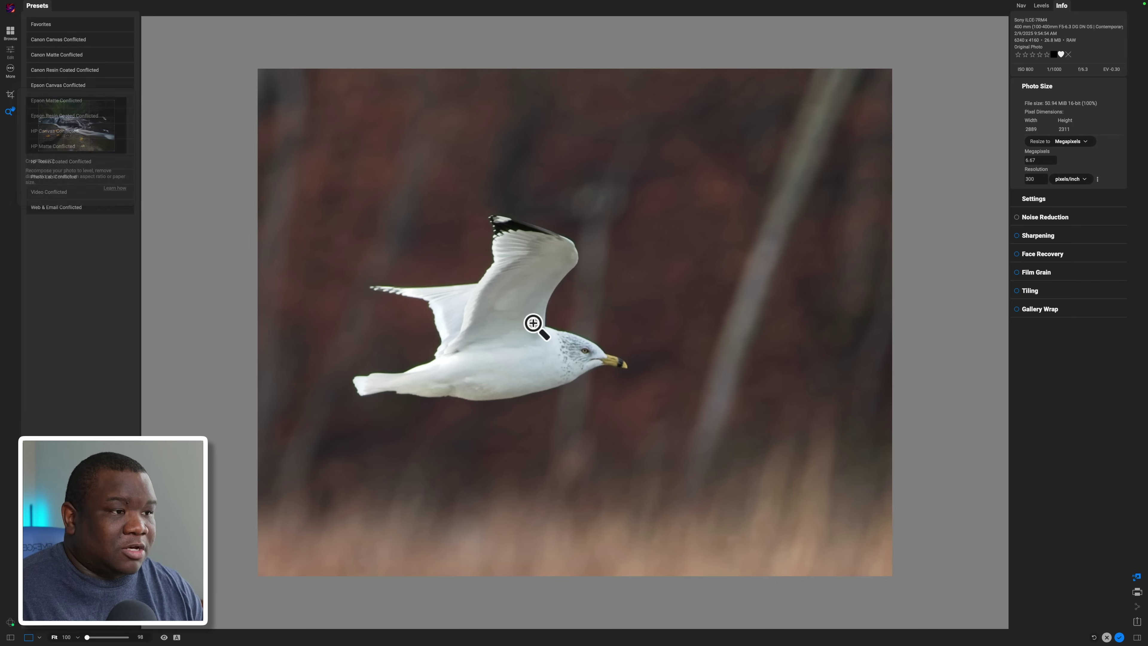
{"action": "left_click", "coordinate": [10, 95]}
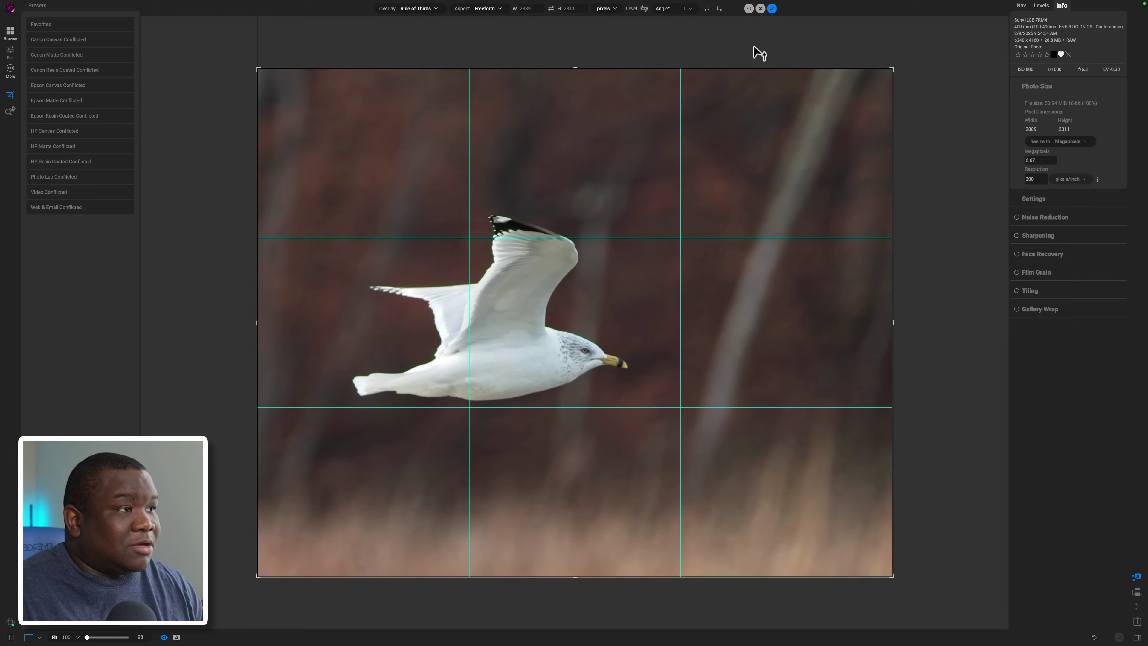
{"action": "mouse_move", "coordinate": [772, 24]}
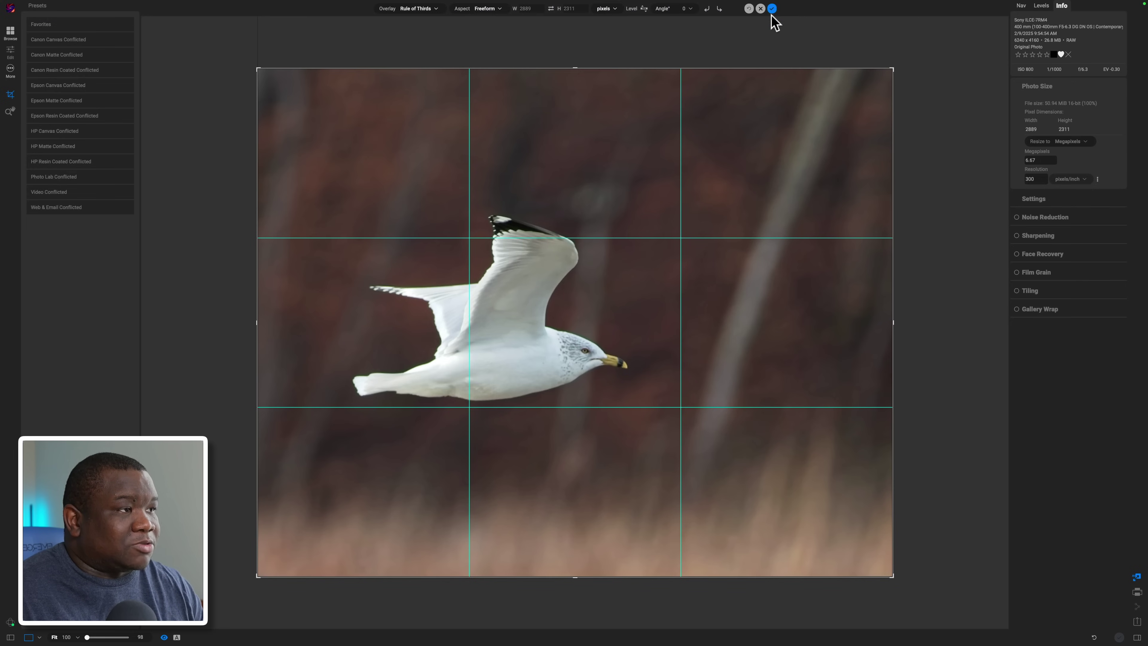
{"action": "left_click", "coordinate": [773, 8]}
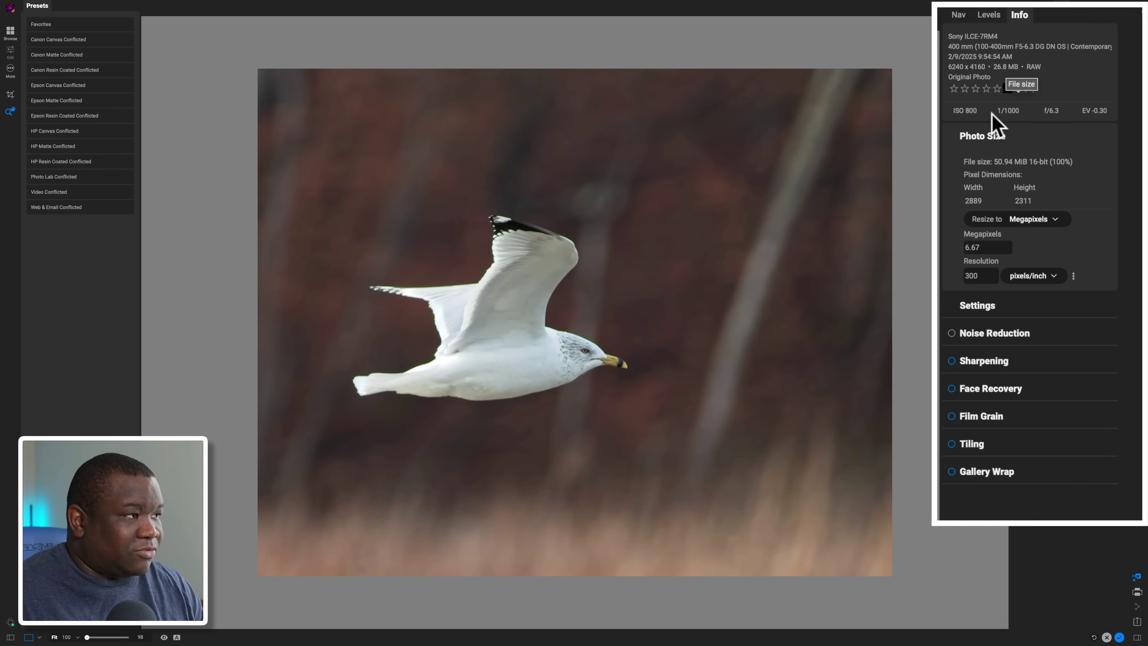
Step: Set the photo size to resize by Dimensions and enter a width of 6240 pixels
{"action": "left_click", "coordinate": [993, 138]}
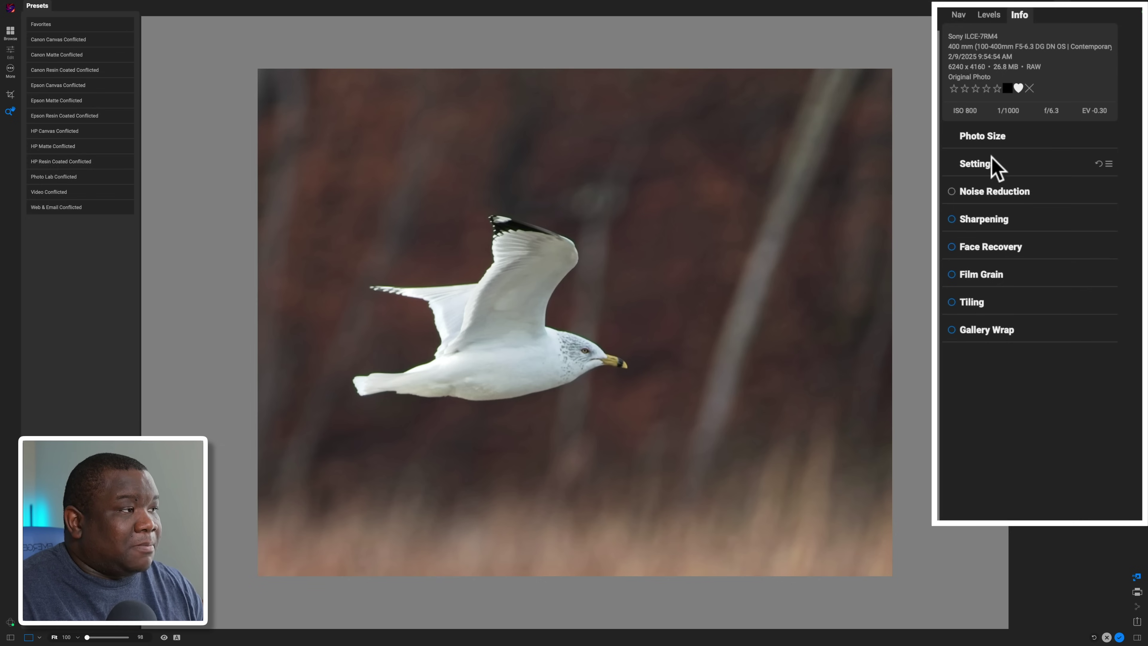
{"action": "left_click", "coordinate": [982, 136]}
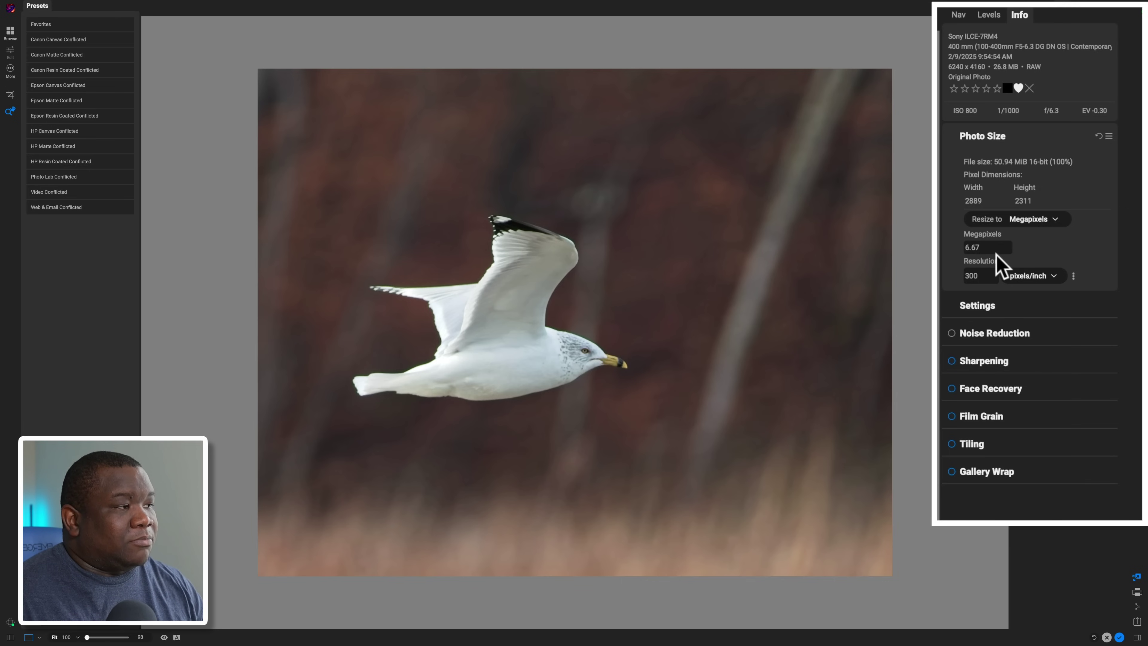
{"action": "left_click", "coordinate": [987, 247]}
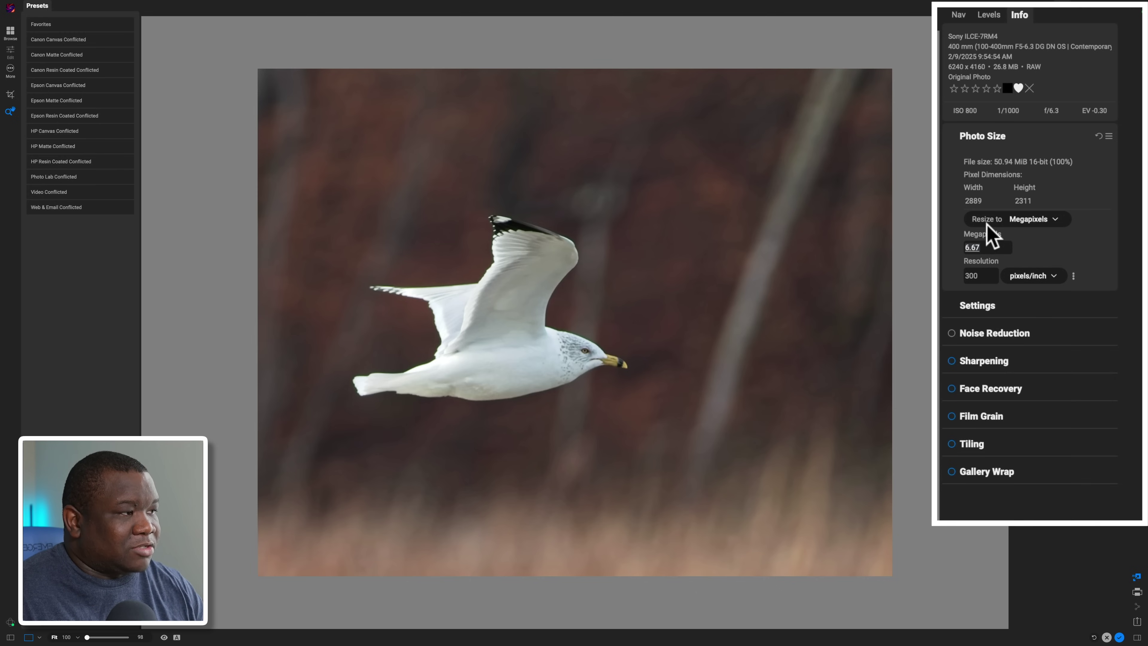
{"action": "left_click", "coordinate": [1043, 222]}
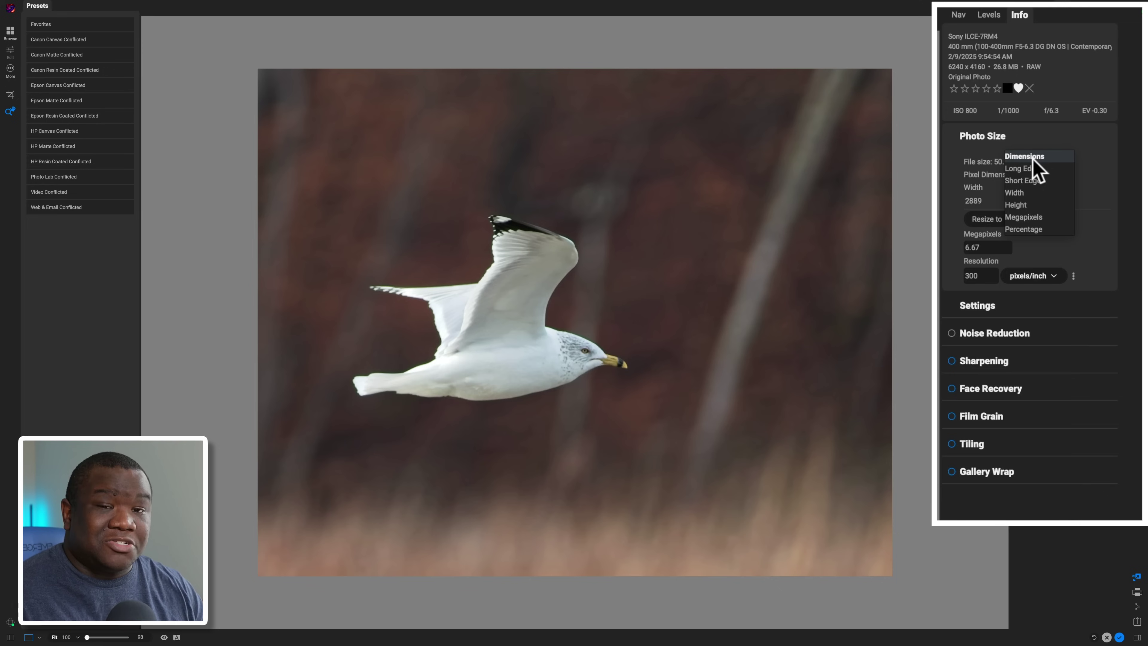
{"action": "left_click", "coordinate": [1025, 156]}
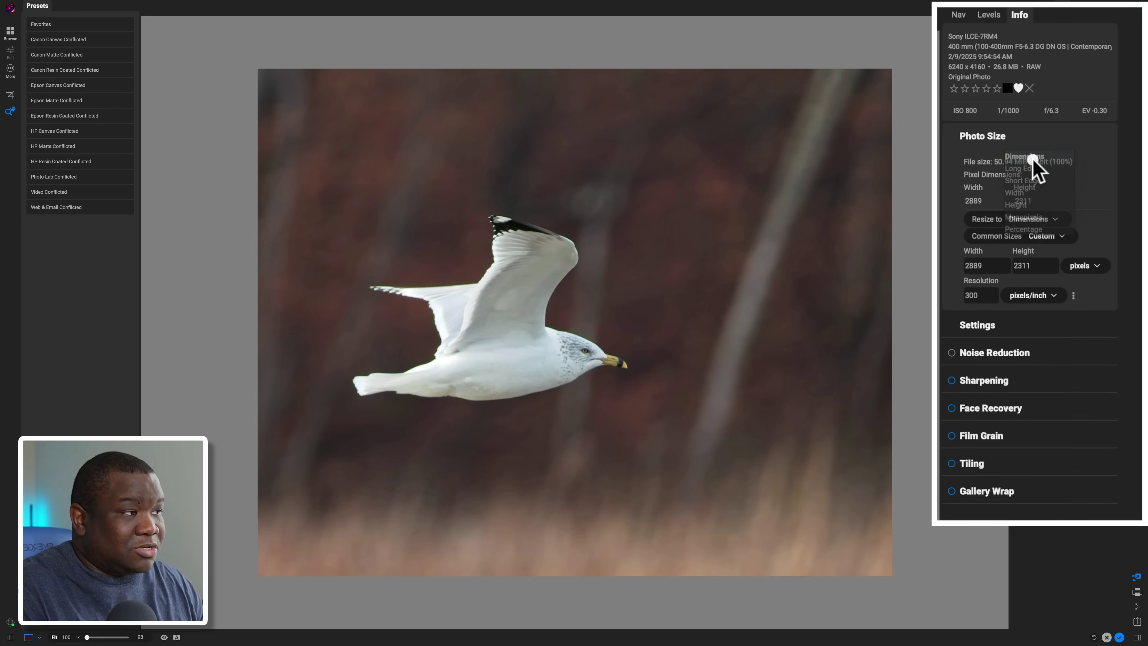
{"action": "left_click", "coordinate": [993, 263]}
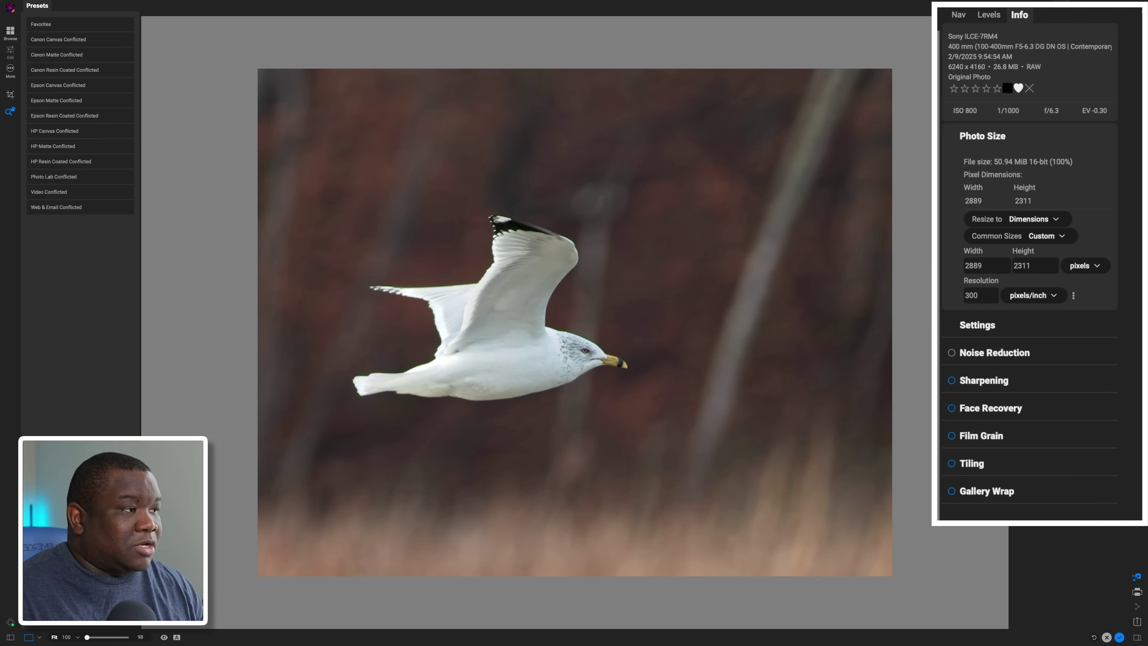
{"action": "left_click", "coordinate": [994, 265]}
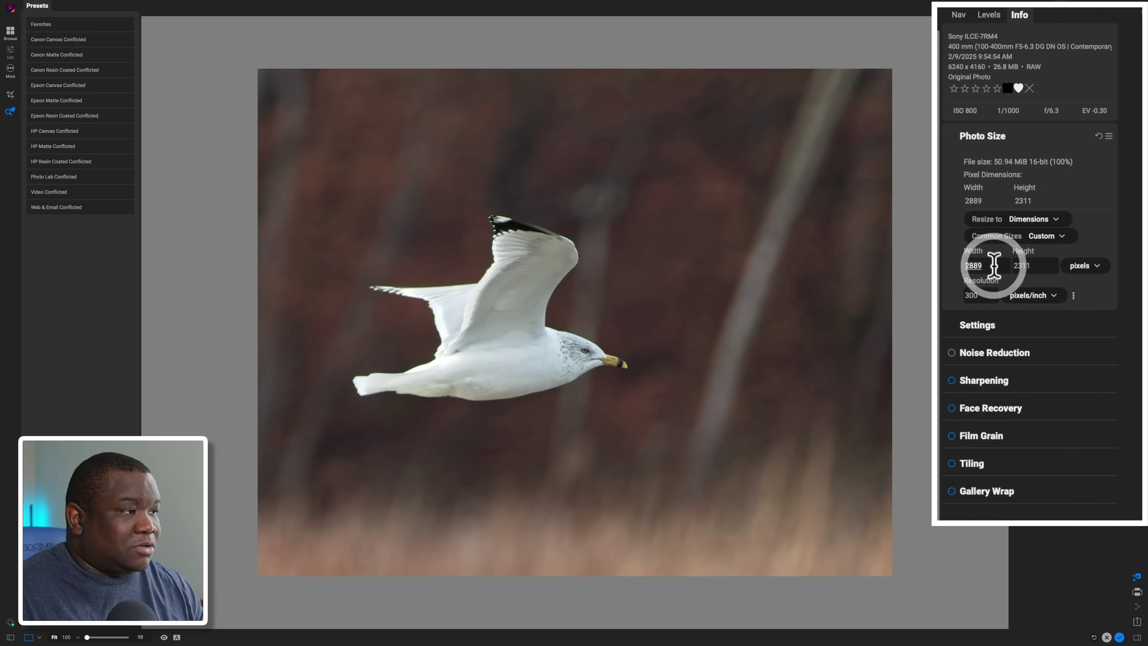
{"action": "left_click", "coordinate": [959, 261]}
{"action": "type", "text": "6240"}
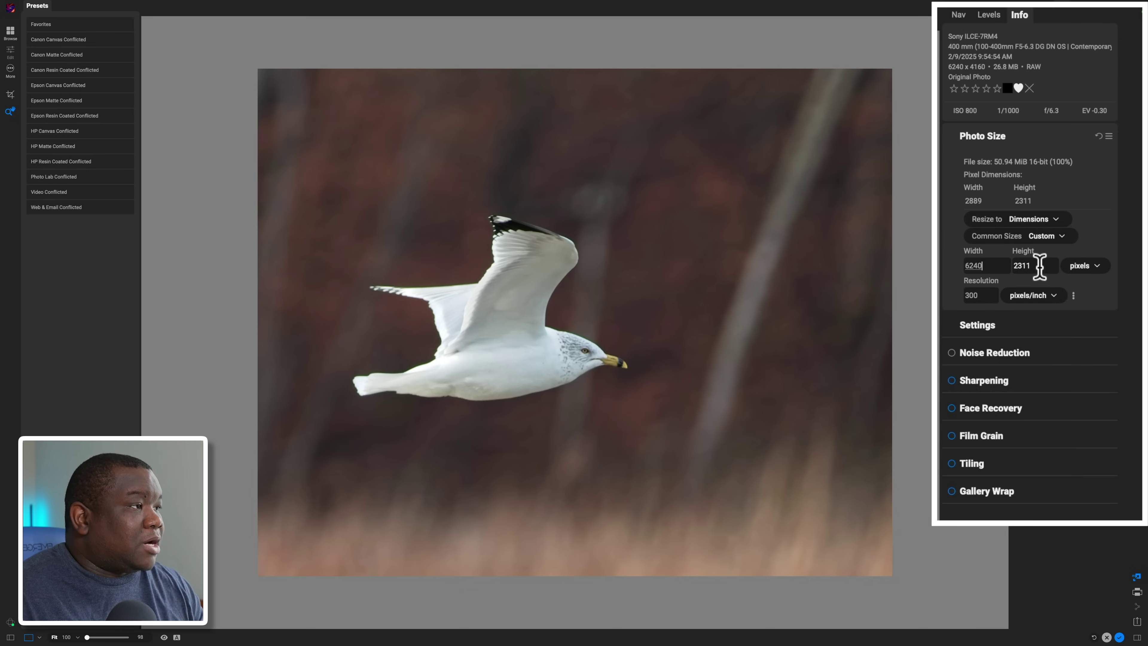
Step: Try to set the photo's height to 4160 pixels
{"action": "left_click", "coordinate": [1002, 264]}
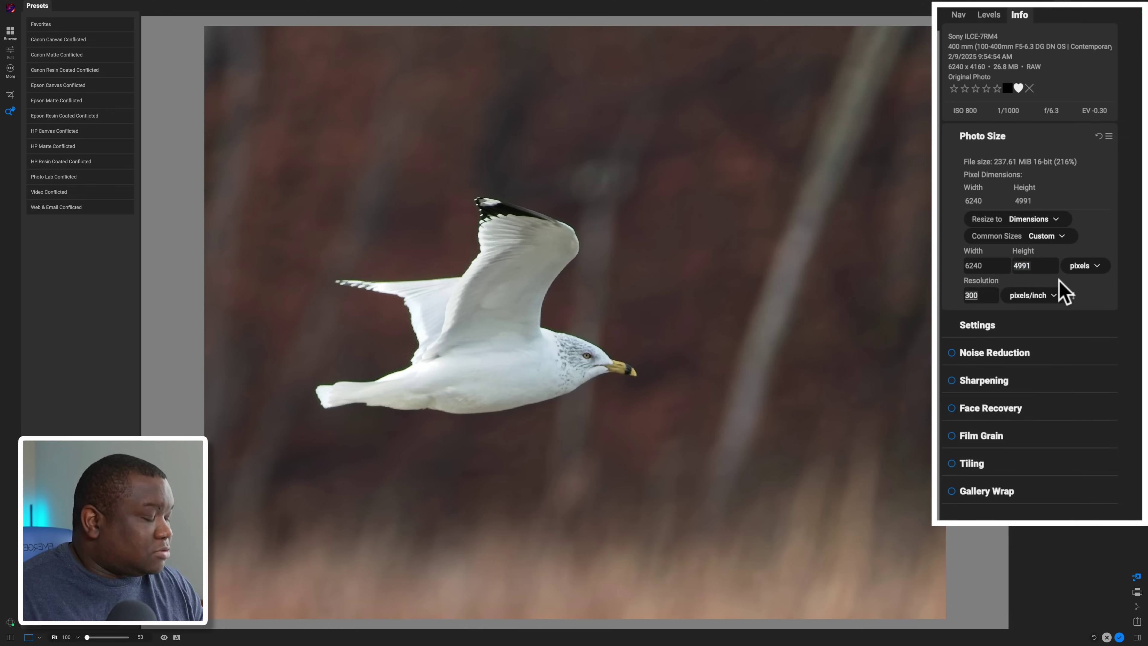
{"action": "type", "text": "4160"}
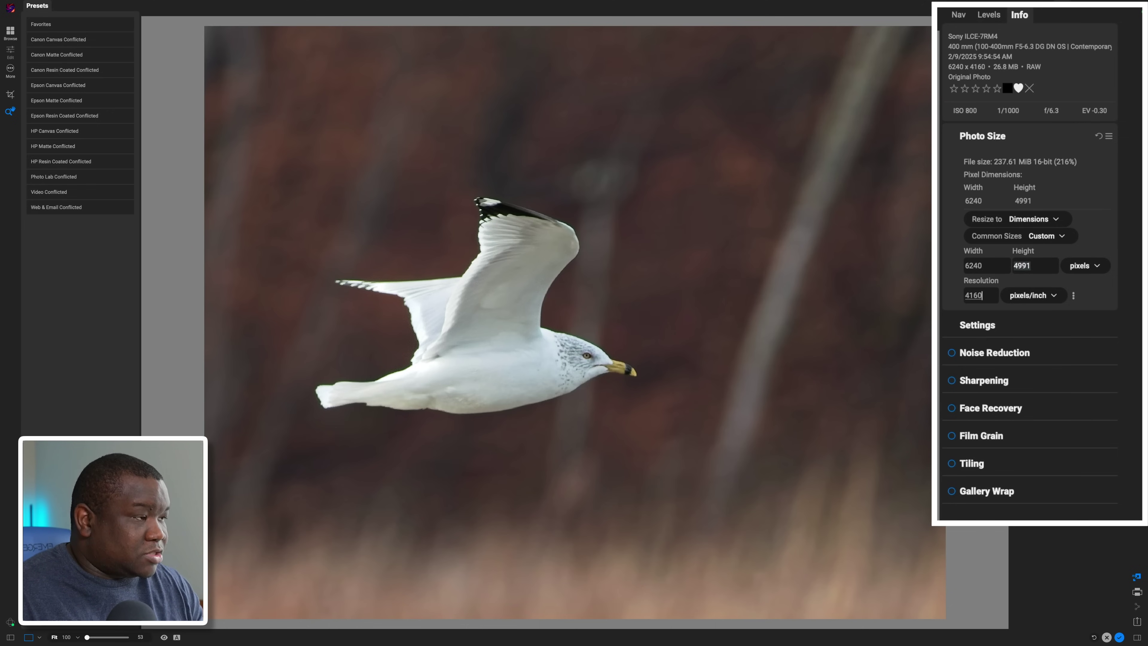
{"action": "key", "text": "Return"}
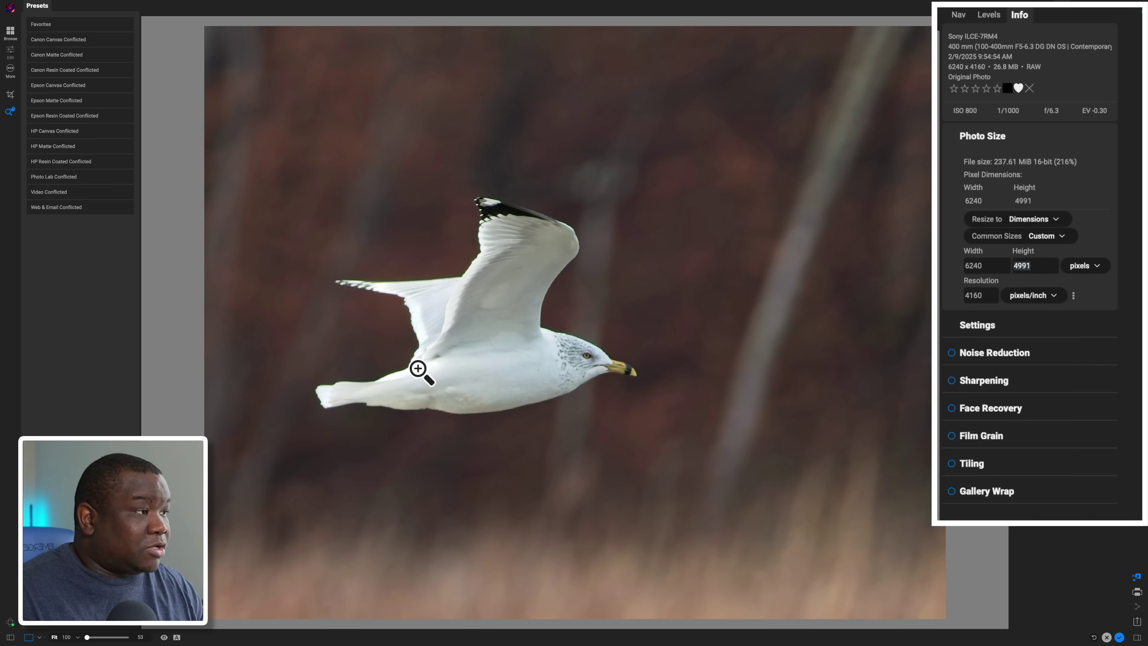
{"action": "left_click", "coordinate": [1038, 269]}
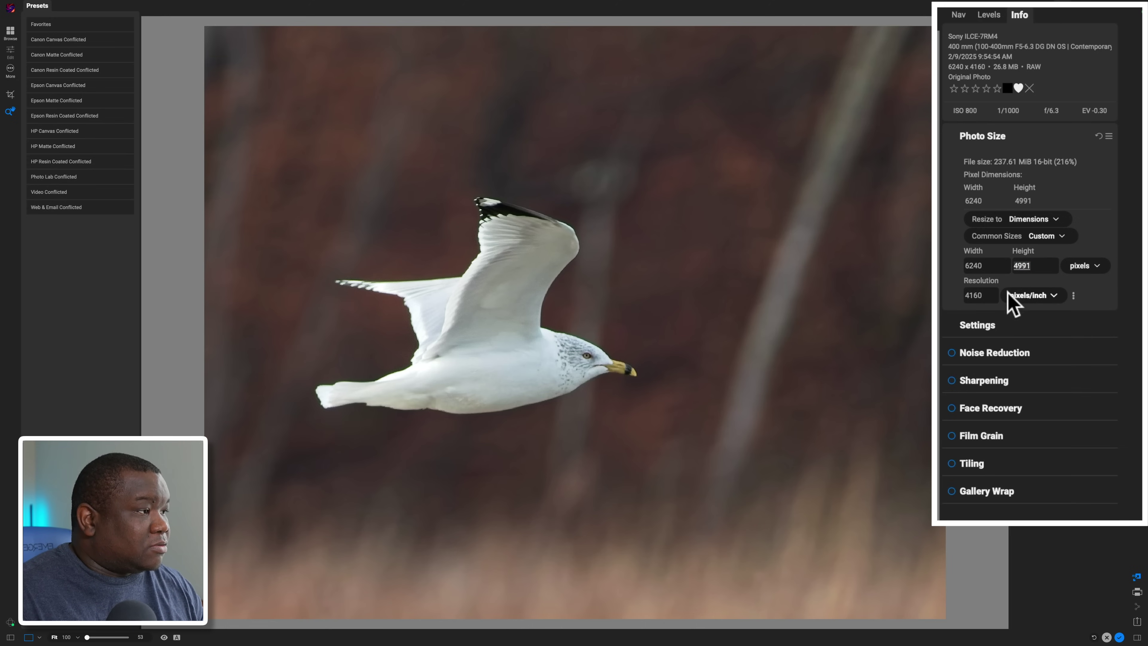
Step: Switch the photo size to resize by Long Edge and set the long edge to 2500 pixels
{"action": "left_click", "coordinate": [1040, 220]}
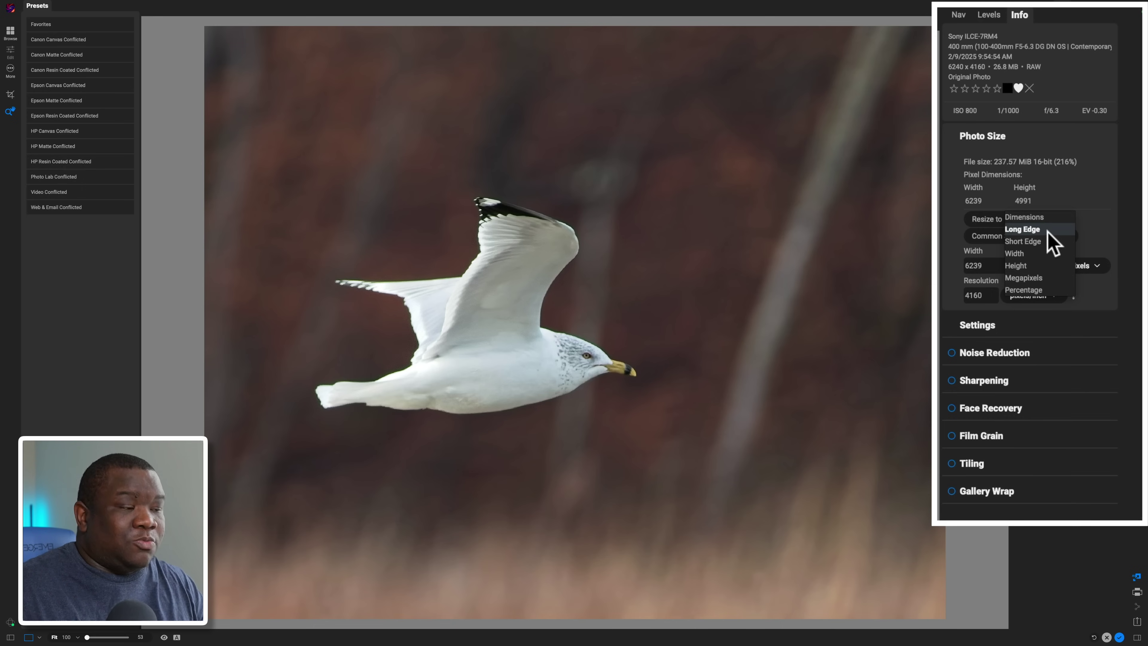
{"action": "left_click", "coordinate": [1048, 230]}
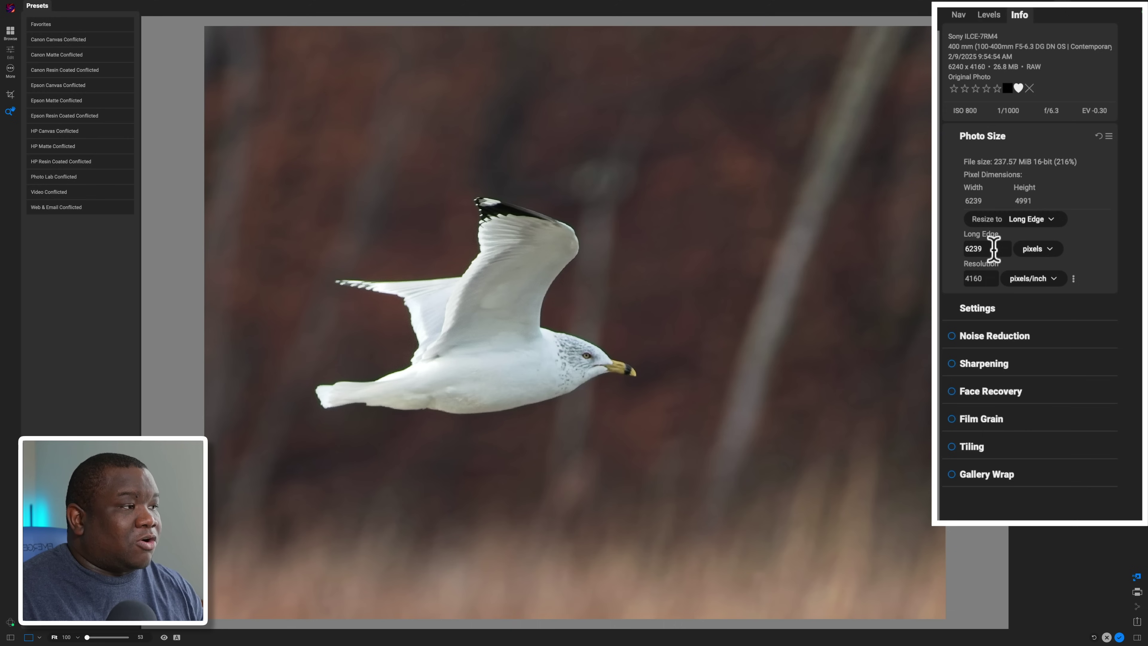
{"action": "left_click", "coordinate": [947, 250]}
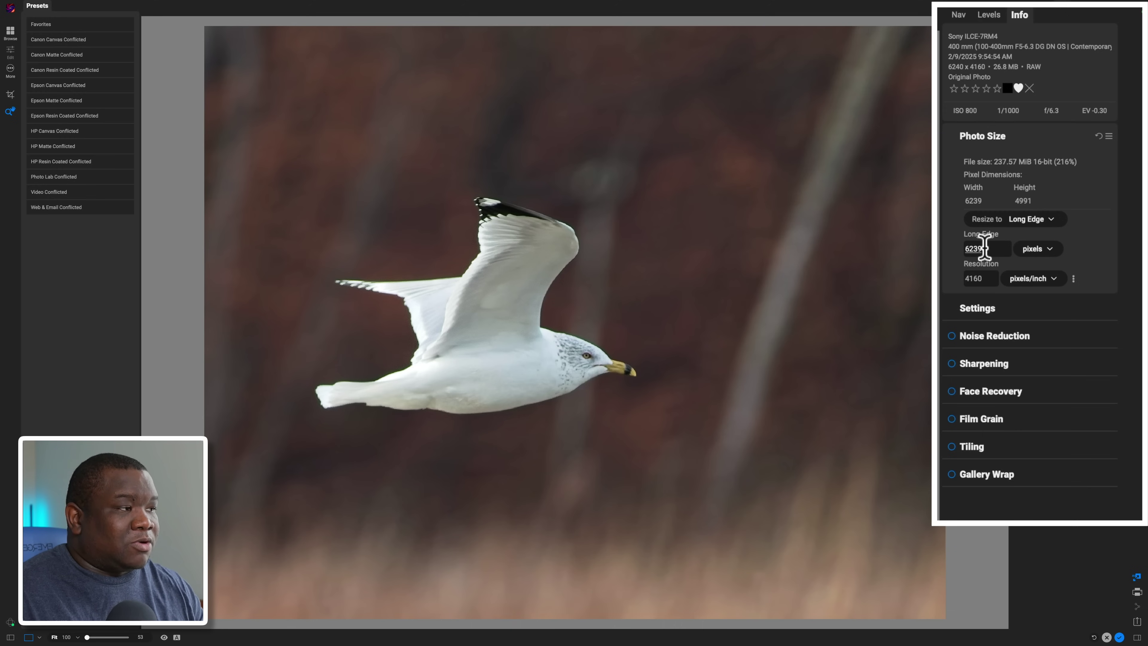
{"action": "left_click", "coordinate": [962, 246]}
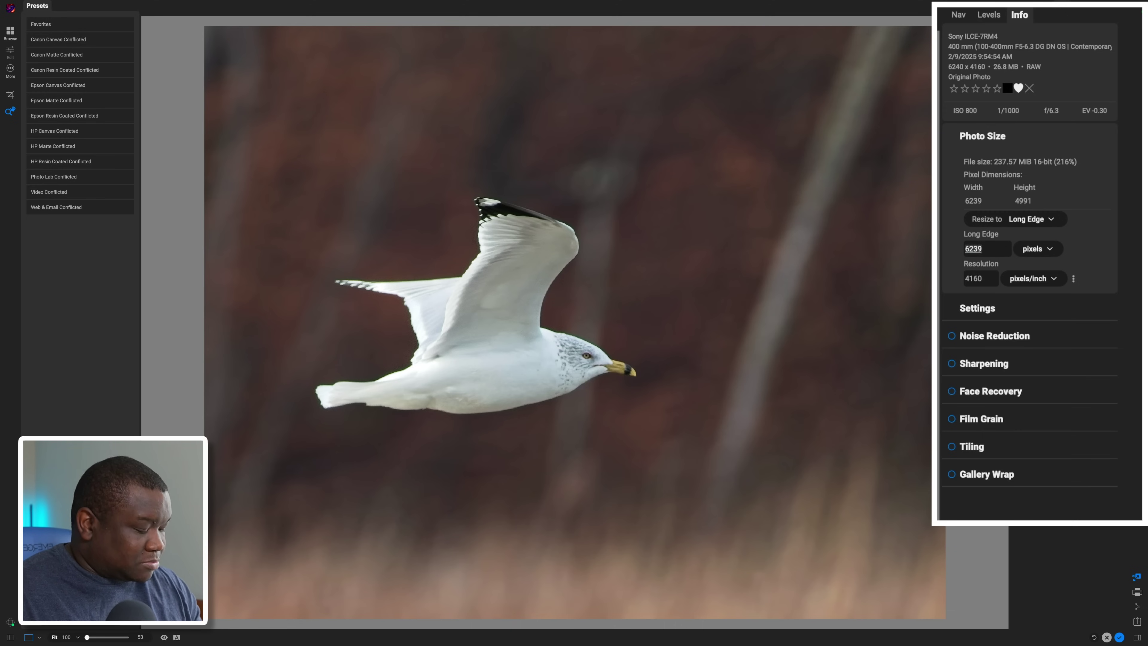
{"action": "type", "text": "2500"}
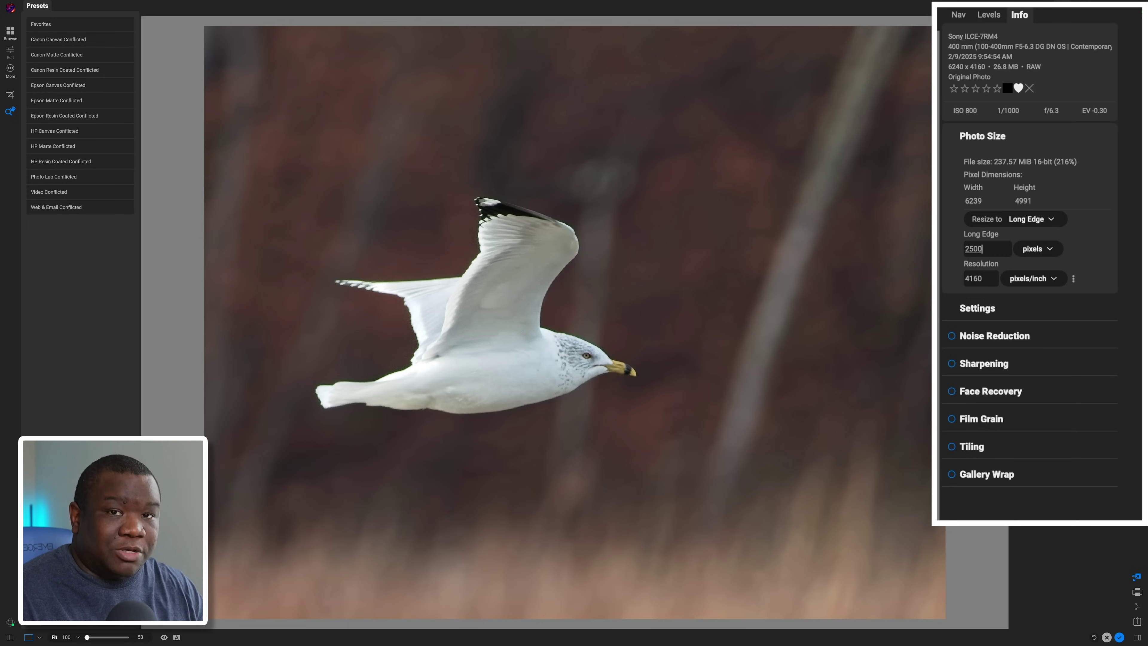
{"action": "key", "text": "Tab"}
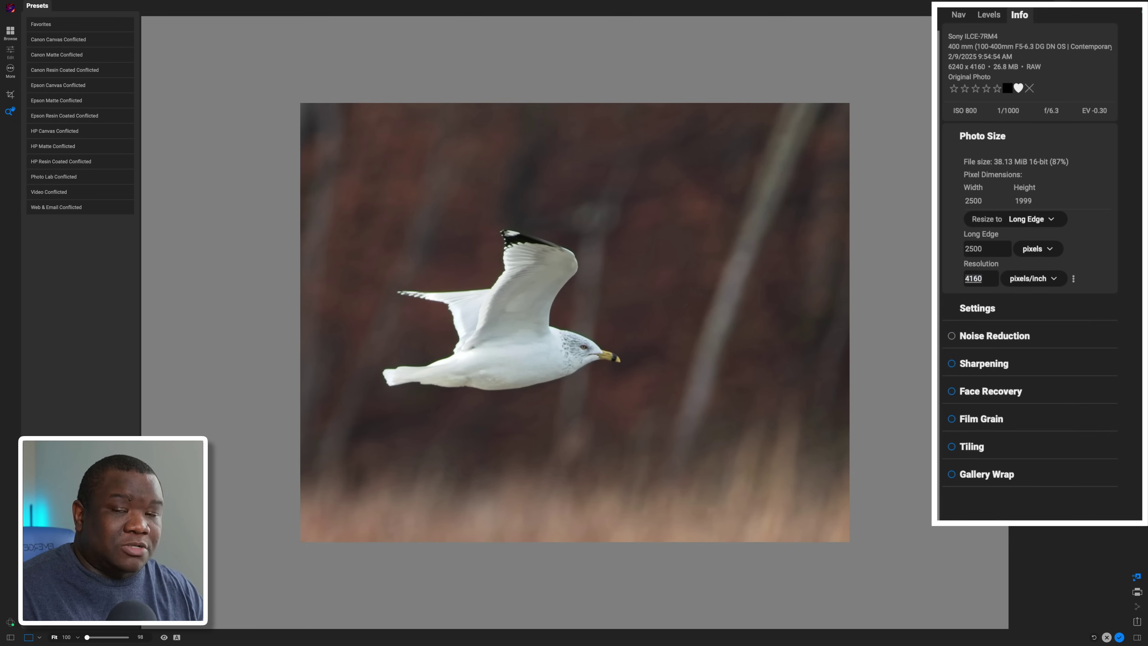
Step: Change the resize method to Width, and from Width to Megapixels
{"action": "left_click", "coordinate": [1046, 222]}
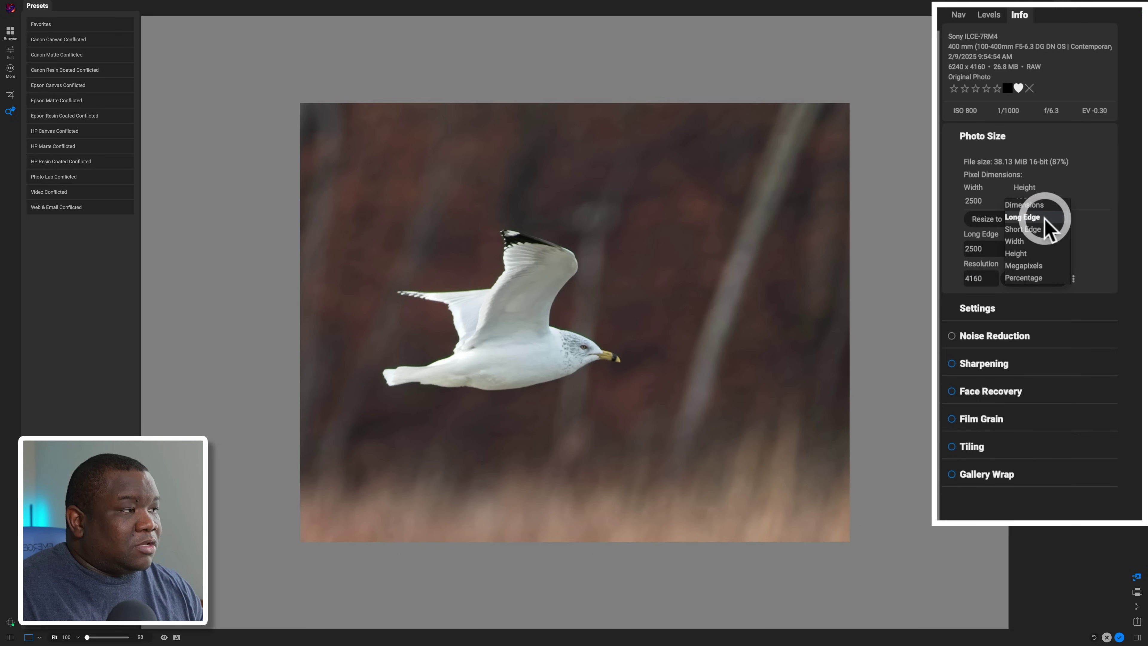
{"action": "left_click", "coordinate": [1049, 241]}
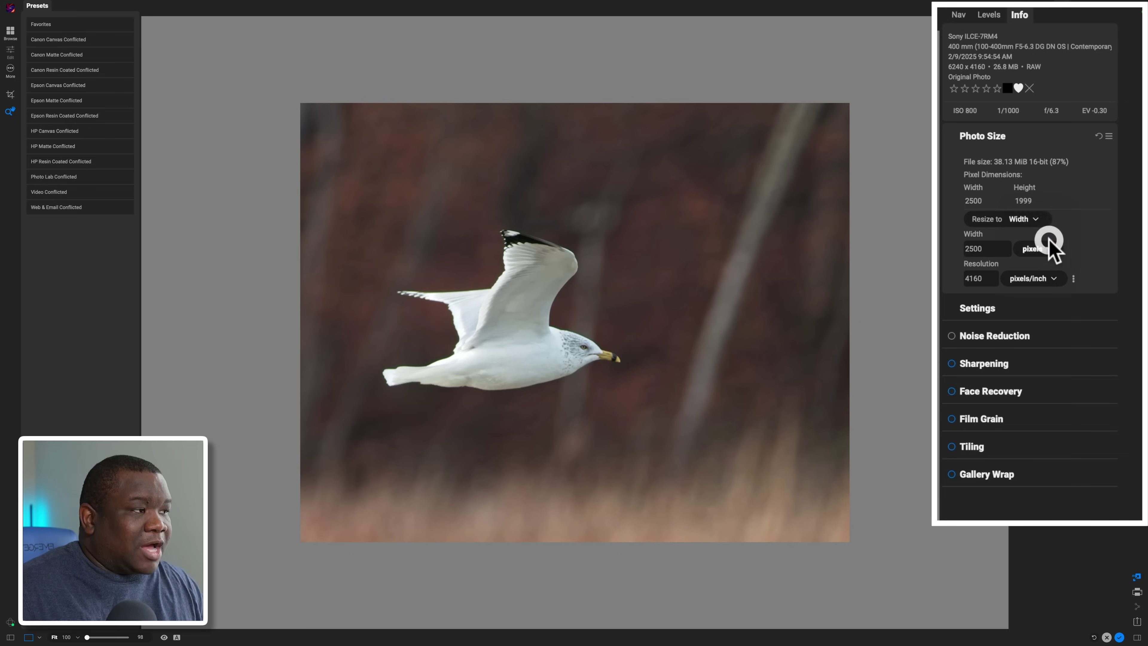
{"action": "left_click", "coordinate": [1031, 218]}
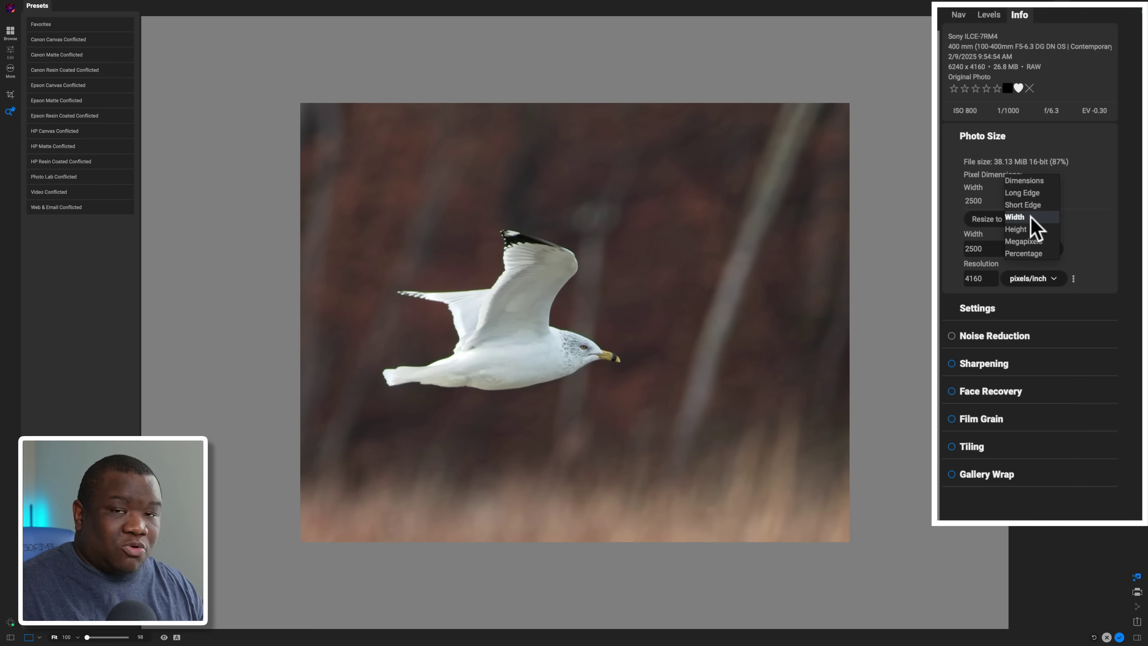
{"action": "left_click", "coordinate": [1050, 241]}
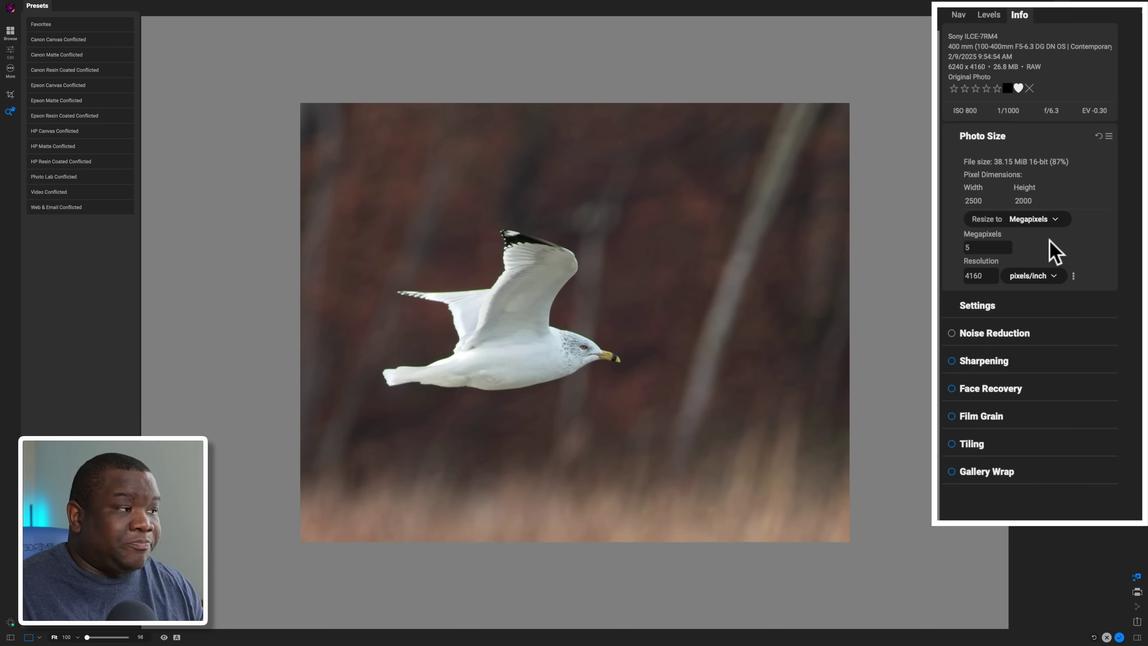
Step: Set the photo size to 26 megapixels and inspect the gull's head at 100%
{"action": "left_click", "coordinate": [968, 246]}
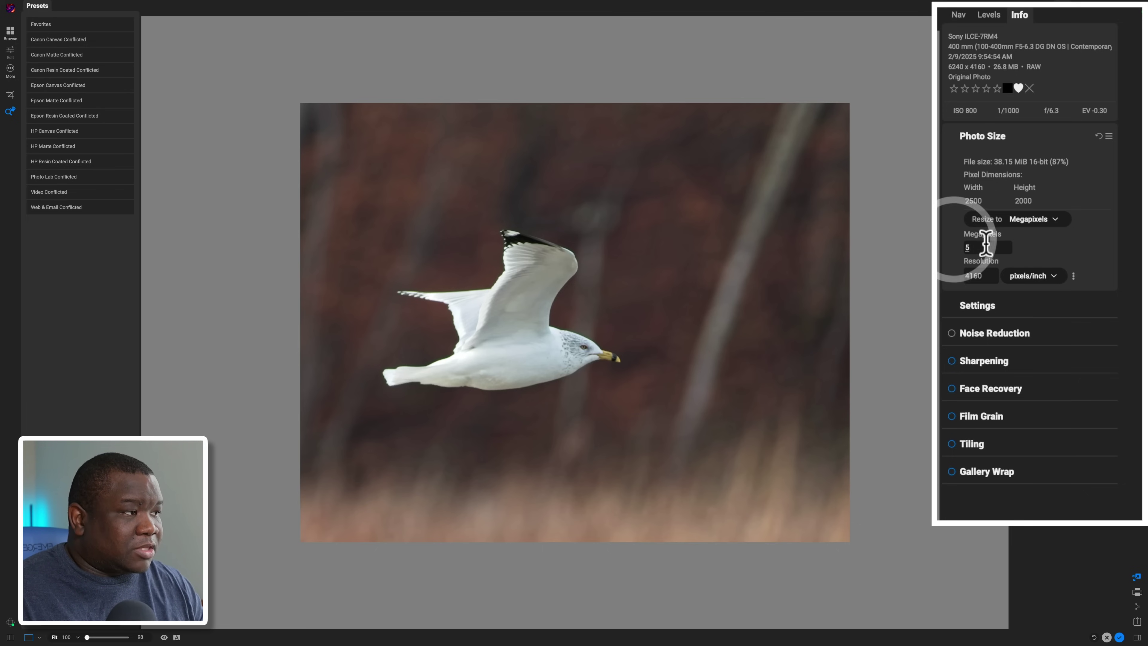
{"action": "left_click", "coordinate": [962, 248]}
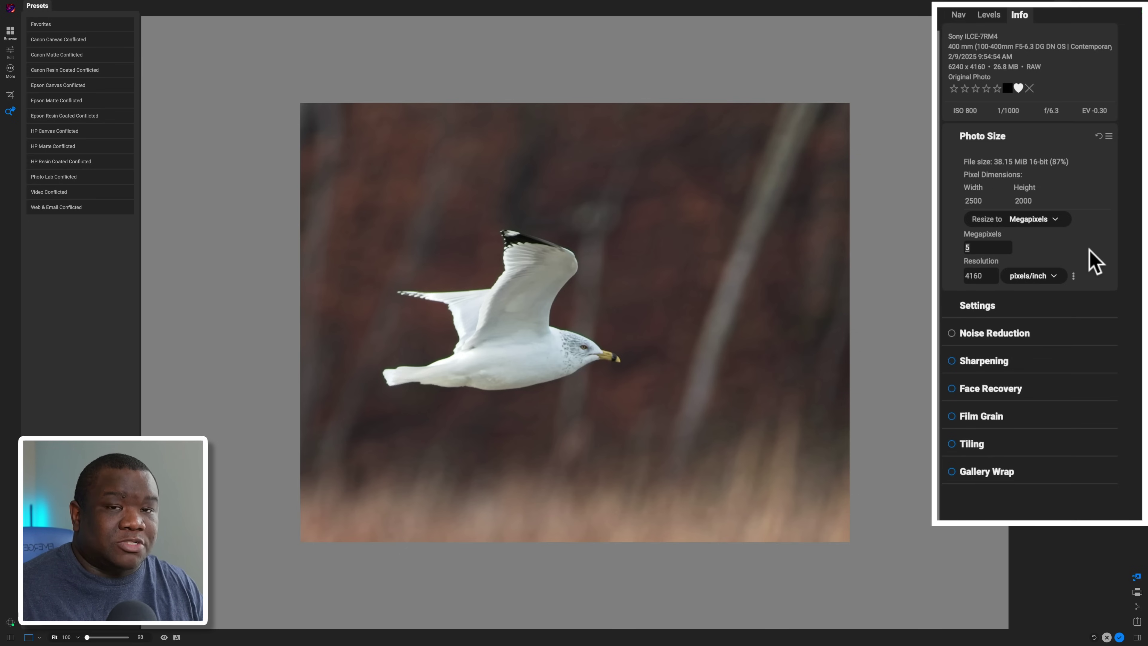
{"action": "type", "text": "26"}
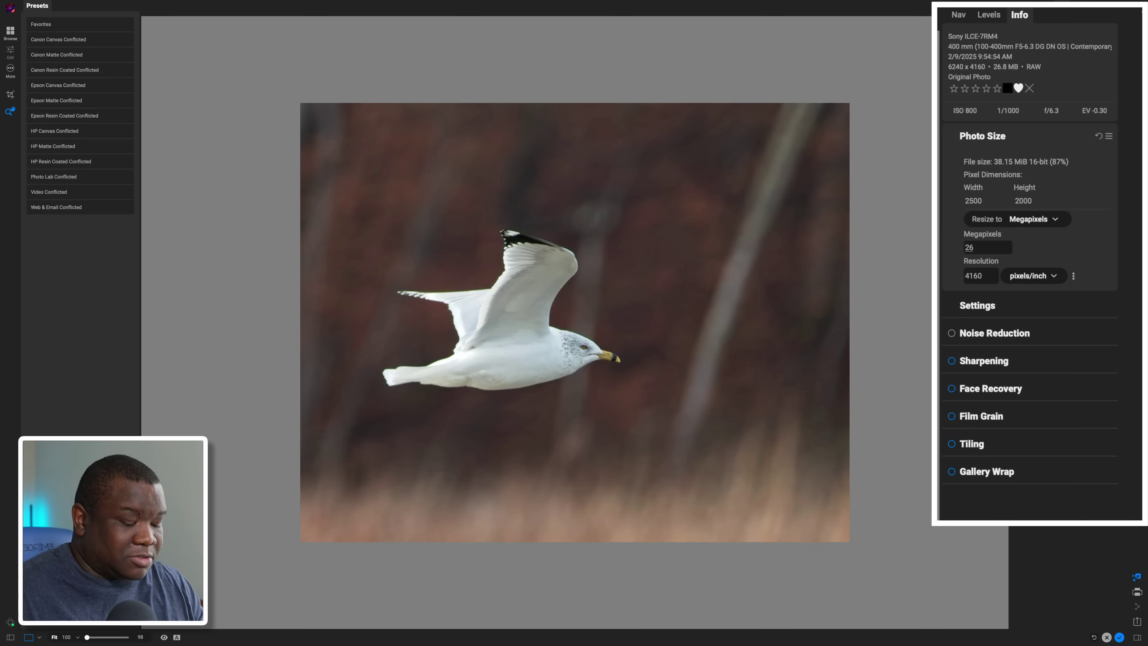
{"action": "key", "text": "Tab"}
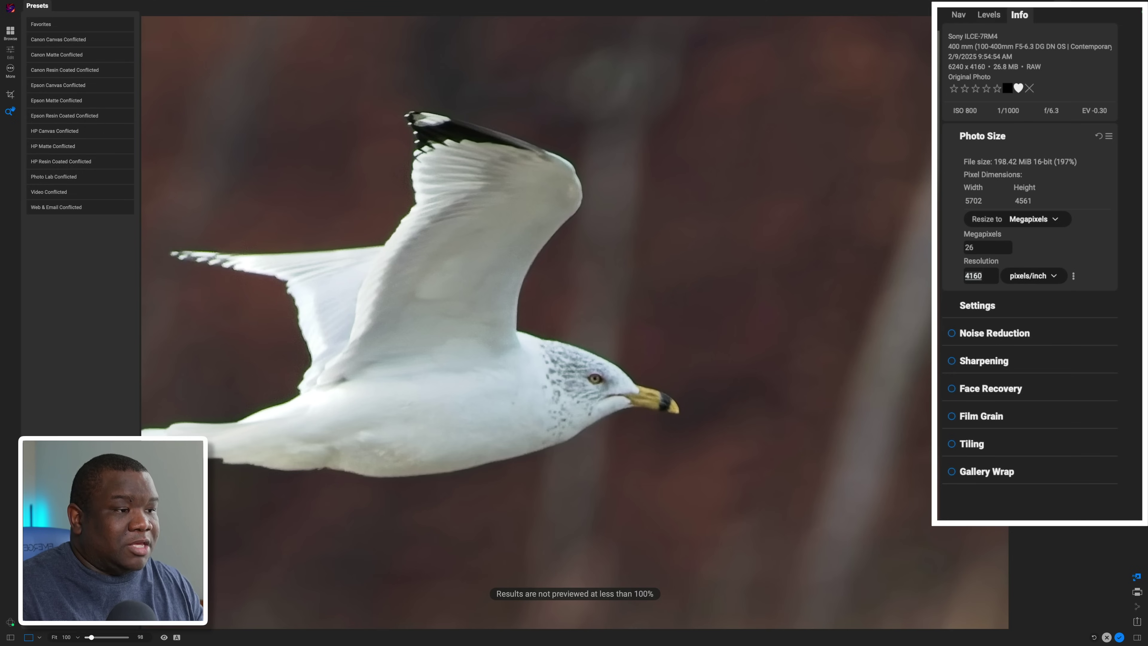
{"action": "left_click", "coordinate": [572, 381]}
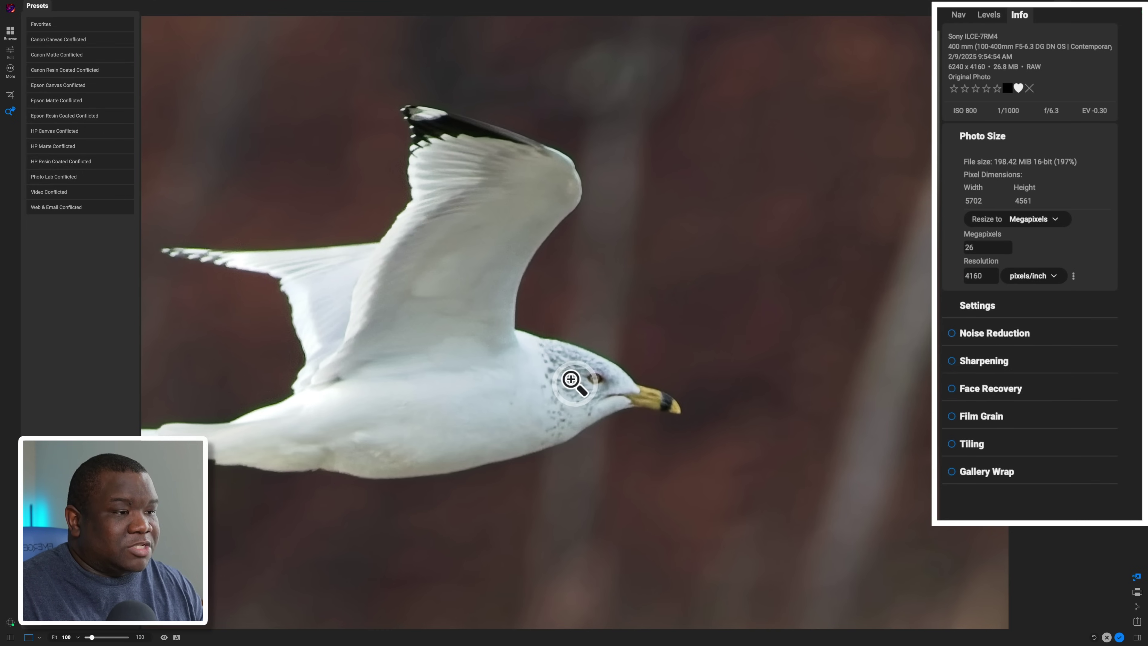
{"action": "left_click", "coordinate": [572, 381]}
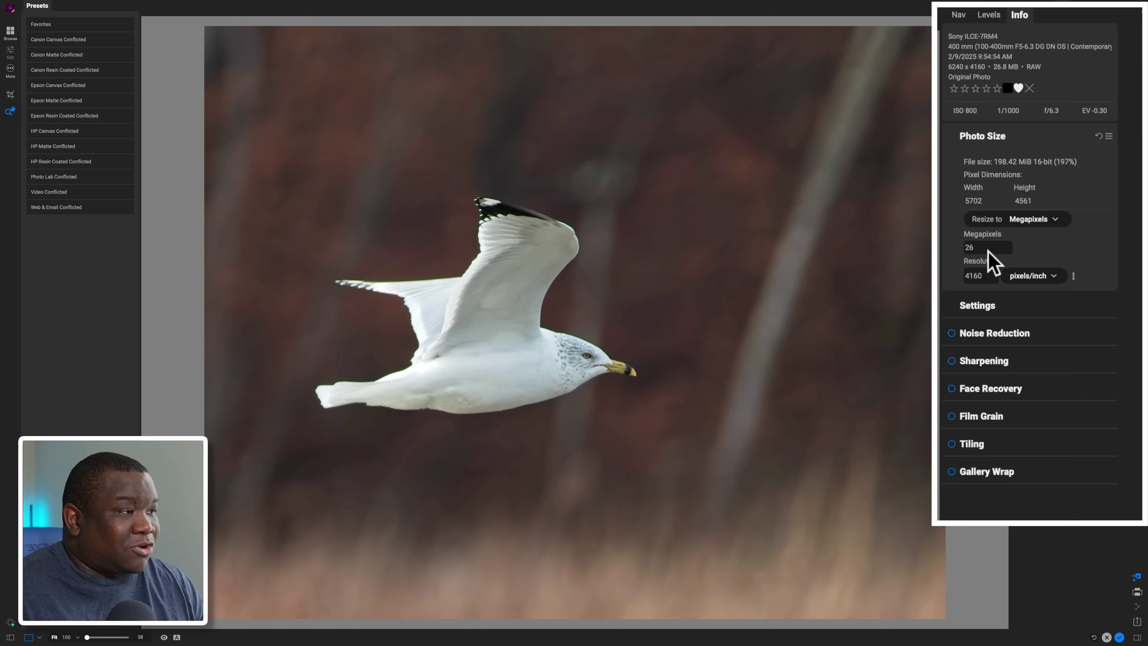
Step: Raise the photo size to 33 megapixels and check the gull's detail at 100%
{"action": "left_click", "coordinate": [966, 247]}
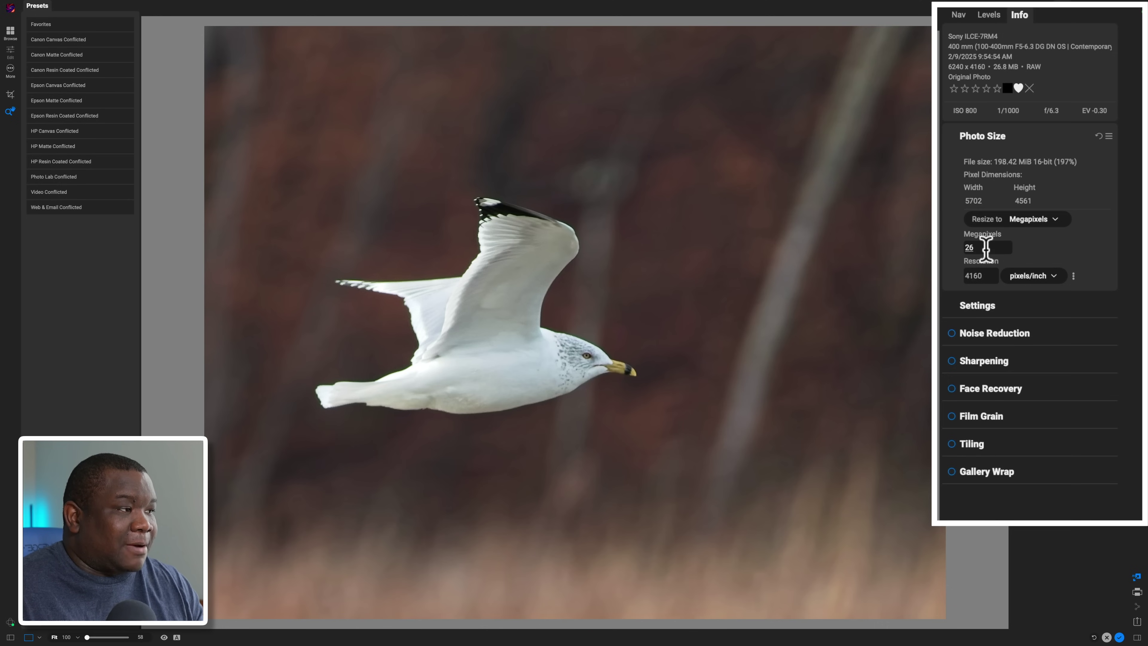
{"action": "left_click", "coordinate": [962, 248]}
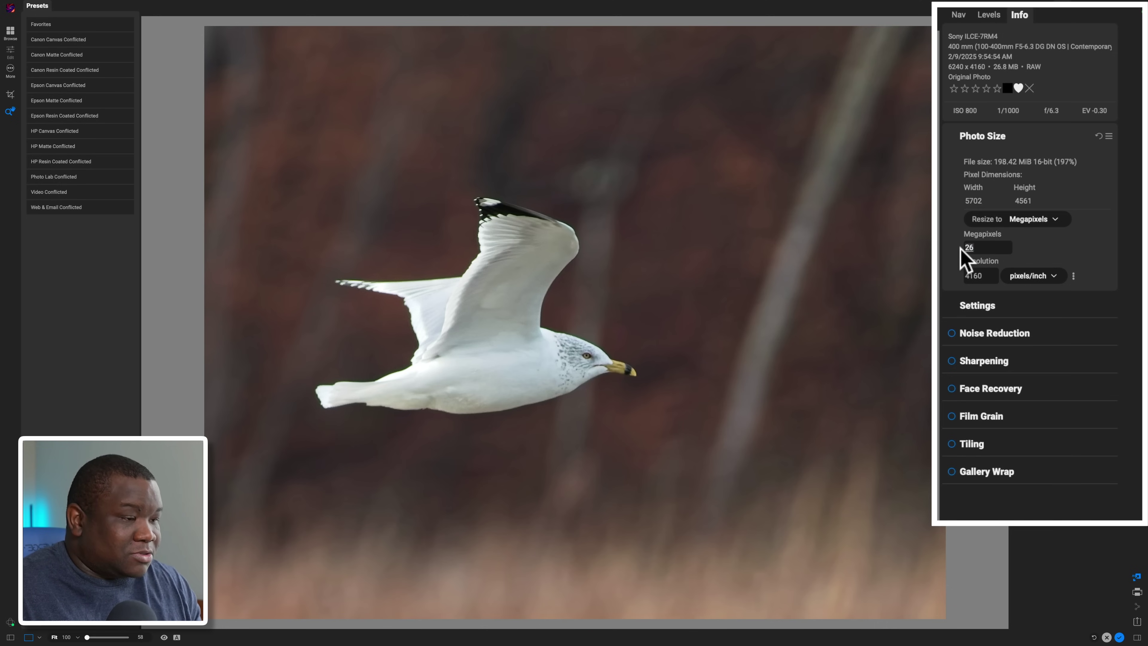
{"action": "type", "text": "33"}
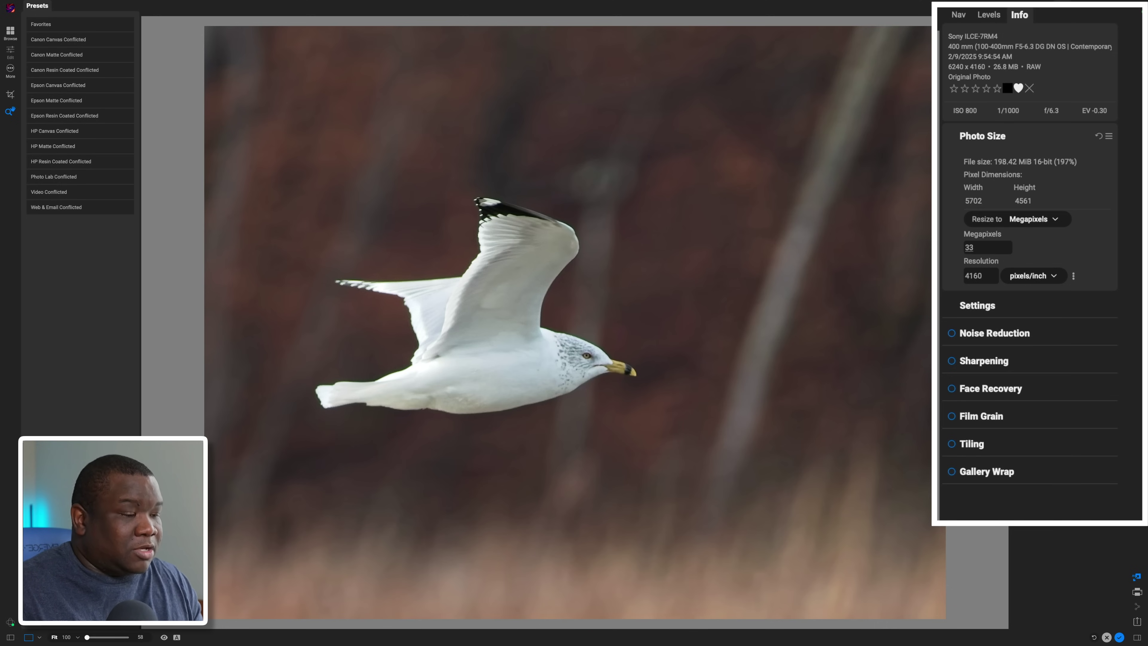
{"action": "key", "text": "Tab"}
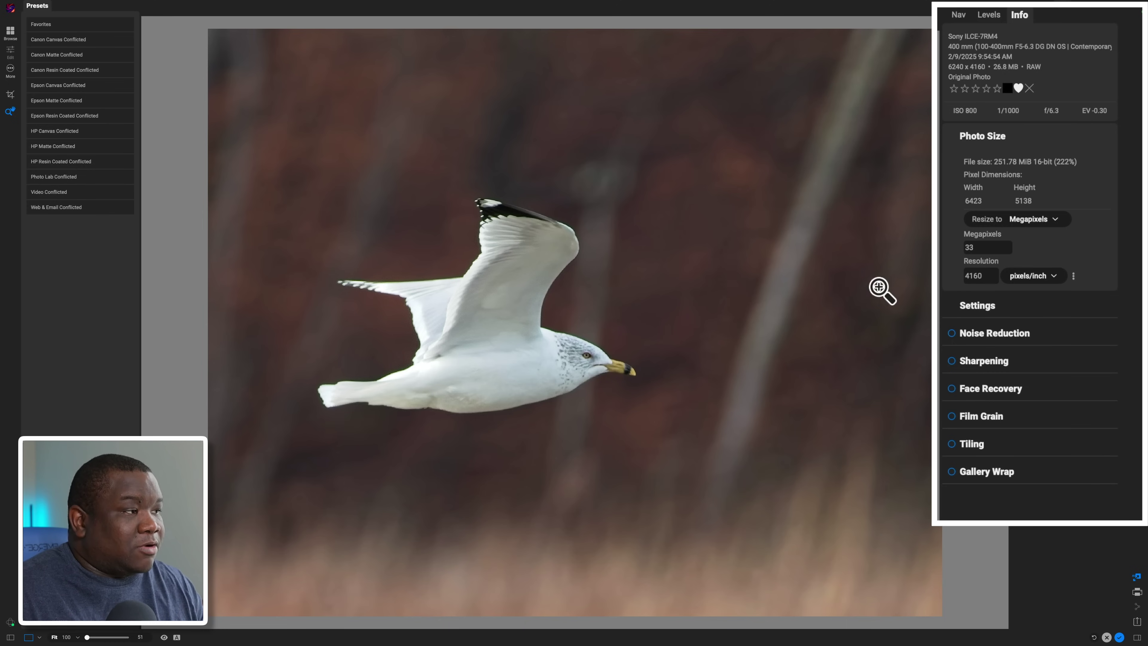
{"action": "left_click", "coordinate": [582, 352]}
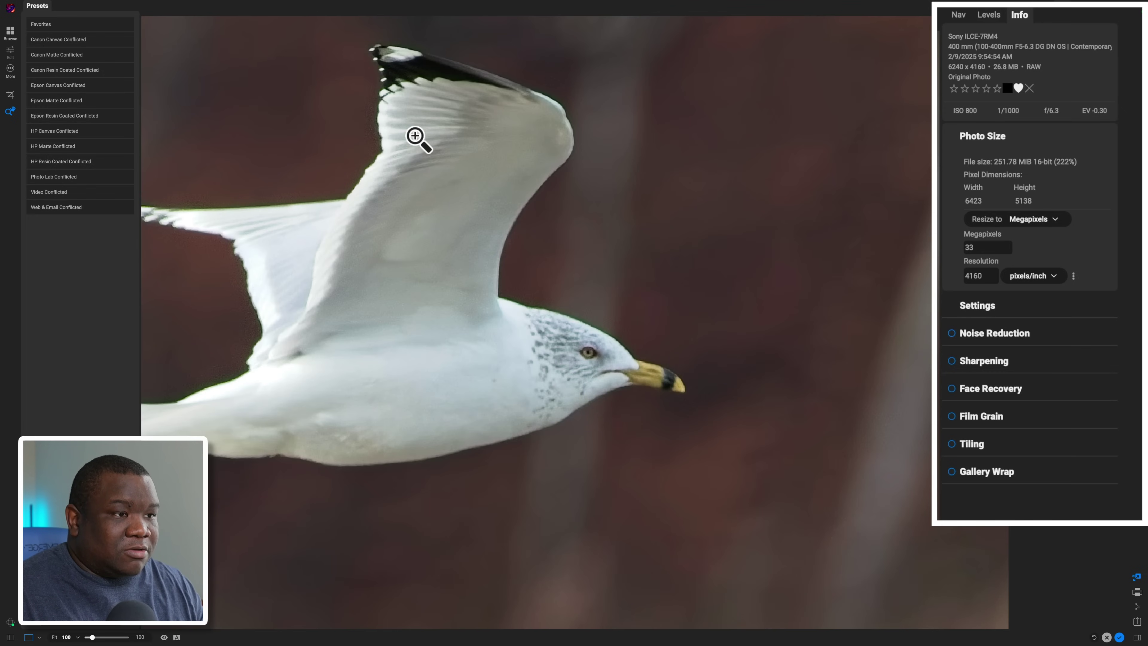
{"action": "left_click", "coordinate": [585, 357]}
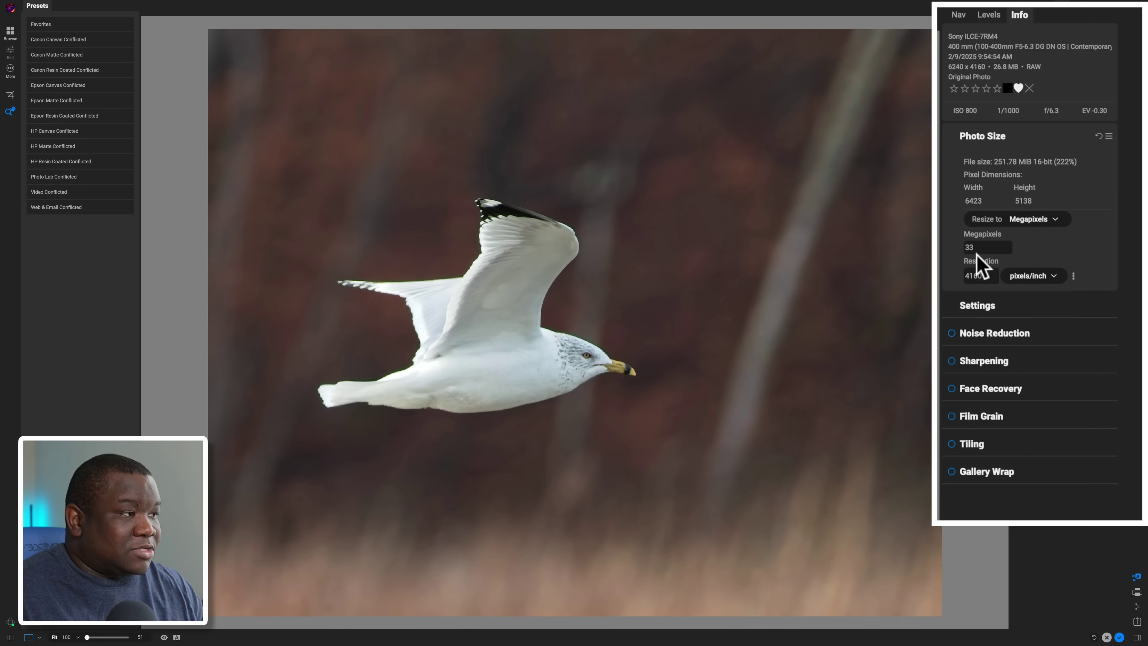
Step: Enlarge the photo to 61 megapixels and view the gull's head at 100%
{"action": "double_click", "coordinate": [961, 247]}
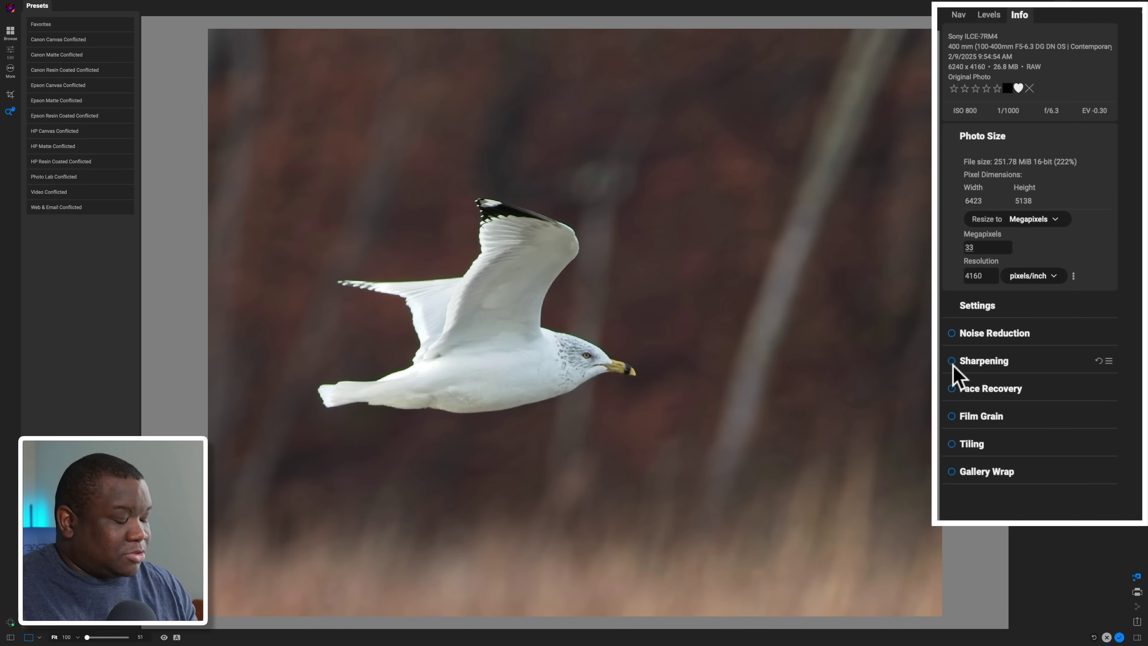
{"action": "key", "text": "BackSpace"}
{"action": "type", "text": "61"}
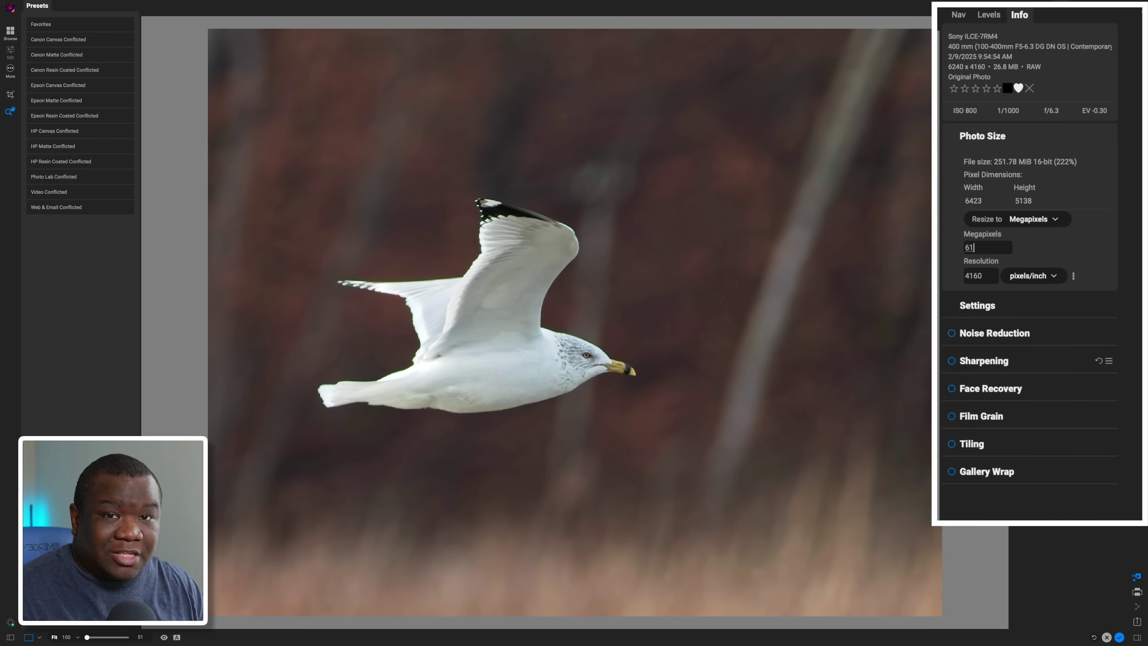
{"action": "left_click", "coordinate": [973, 276]}
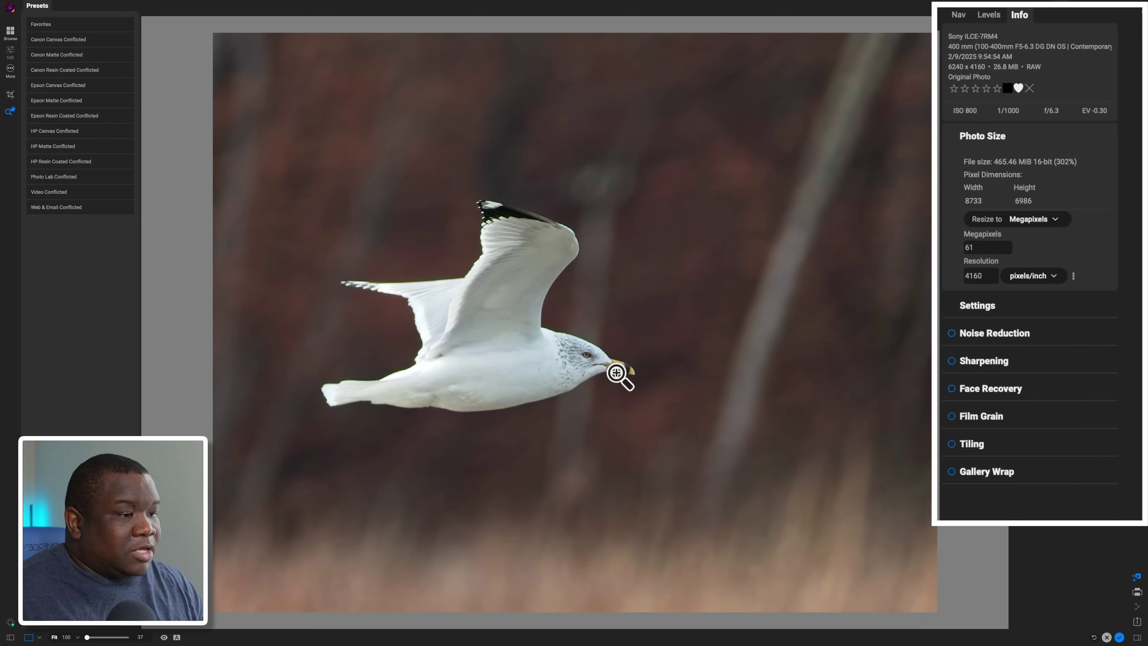
{"action": "left_click", "coordinate": [578, 358]}
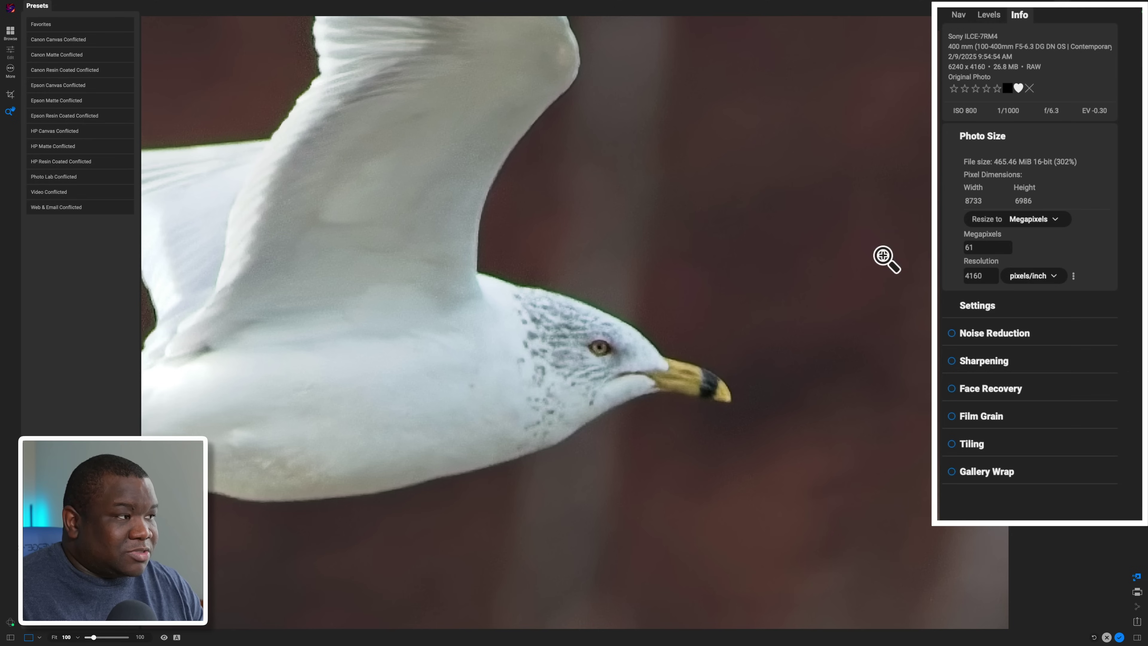
Step: Set the photo's resolution to 72 and look through the resolution unit choices, keeping pixels/inch
{"action": "left_click", "coordinate": [968, 276]}
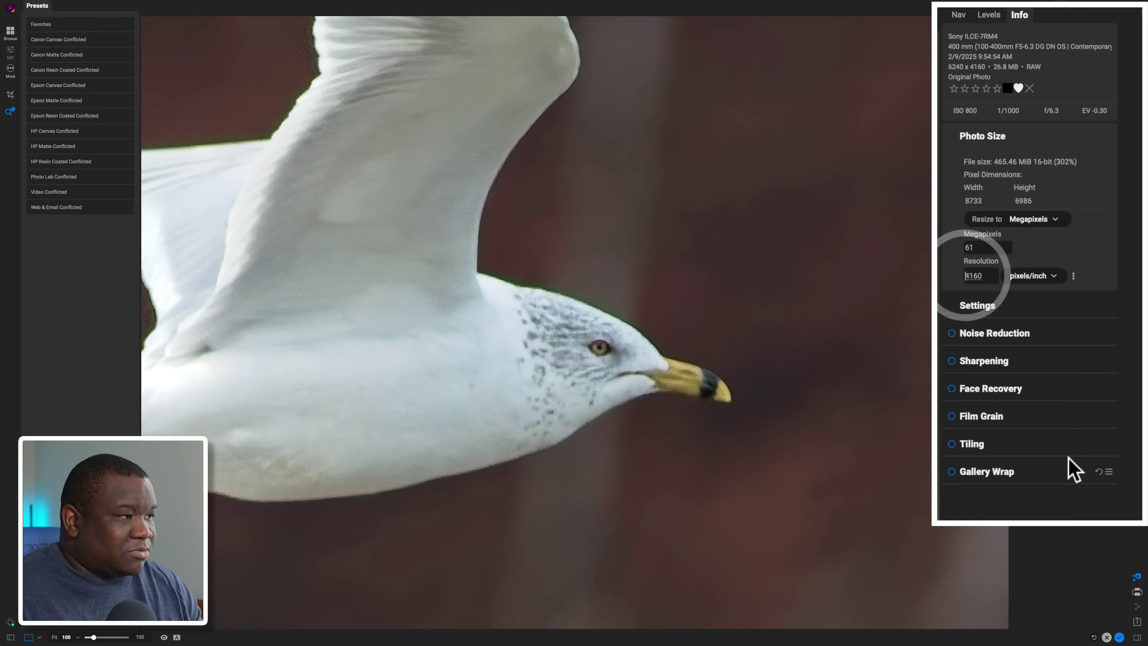
{"action": "key", "text": "BackSpace"}
{"action": "key", "text": "BackSpace"}
{"action": "key", "text": "BackSpace"}
{"action": "key", "text": "BackSpace"}
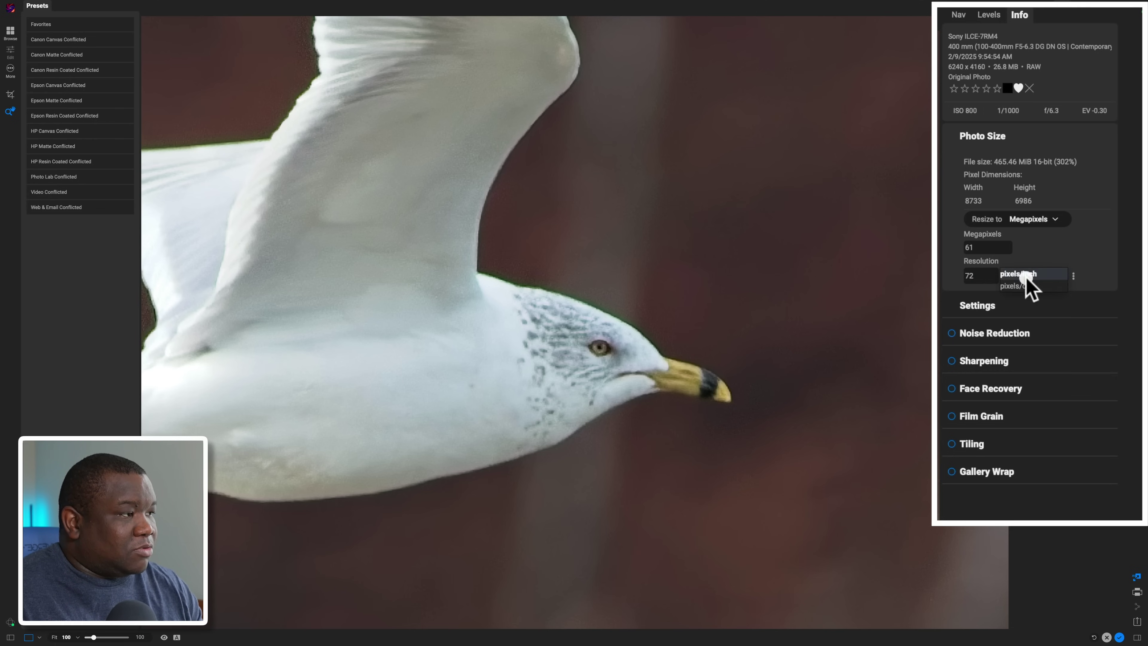
{"action": "left_click", "coordinate": [1029, 277]}
{"action": "left_click", "coordinate": [1025, 289]}
Step: Set the photo's resolution to 300 pixels/inch
{"action": "left_click", "coordinate": [978, 276]}
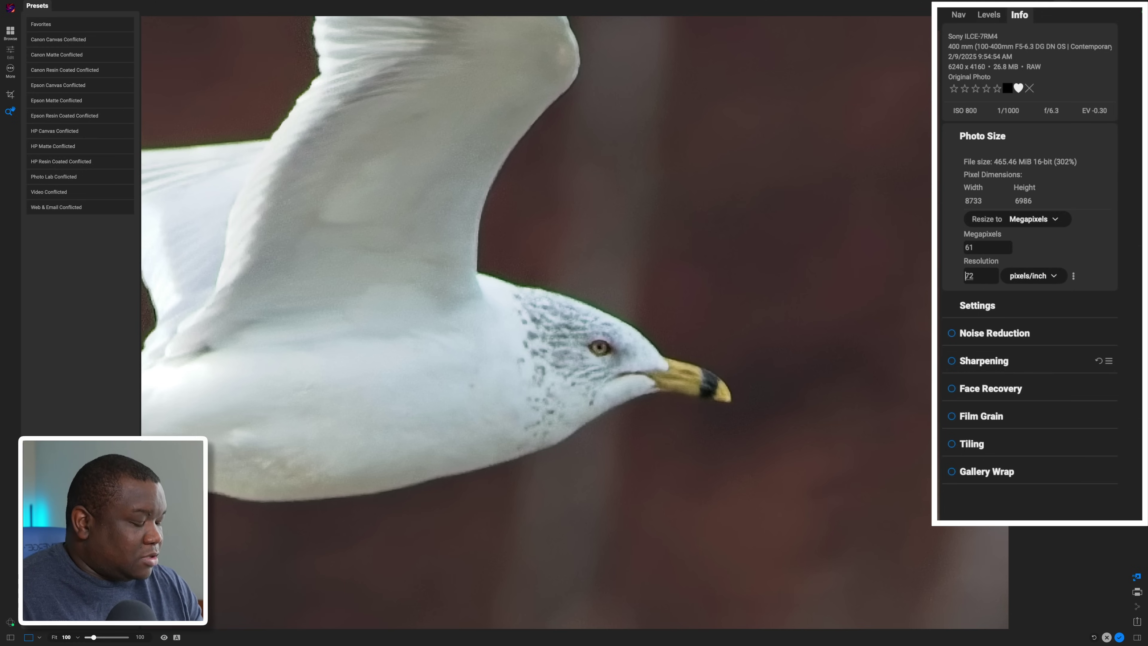
{"action": "type", "text": "300"}
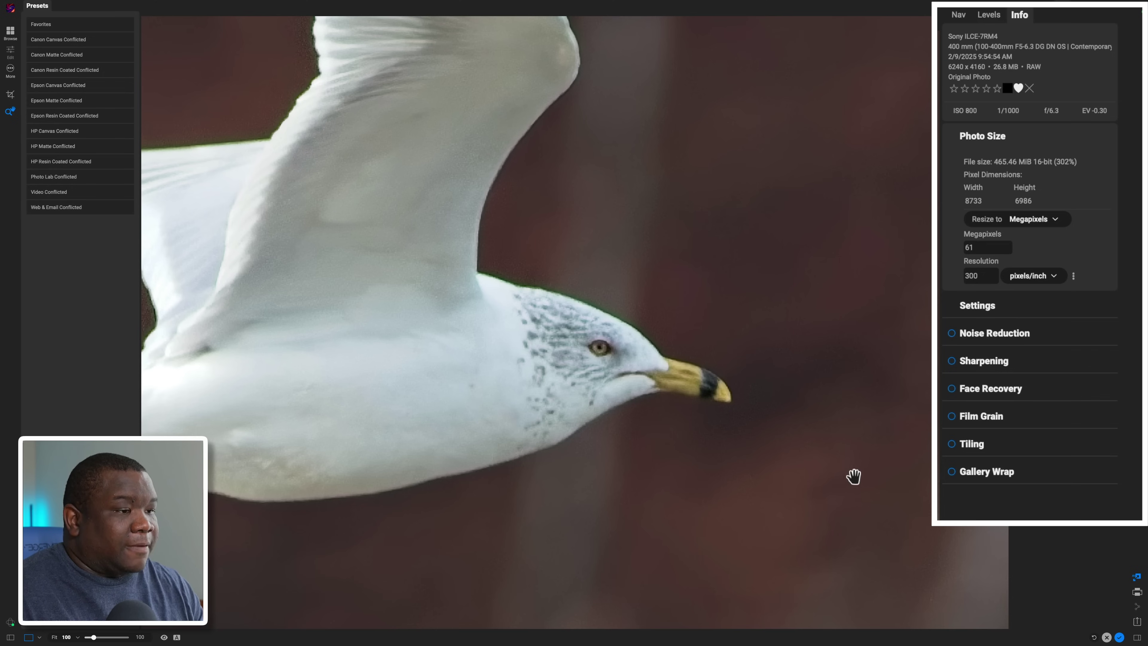
{"action": "left_click", "coordinate": [732, 420]}
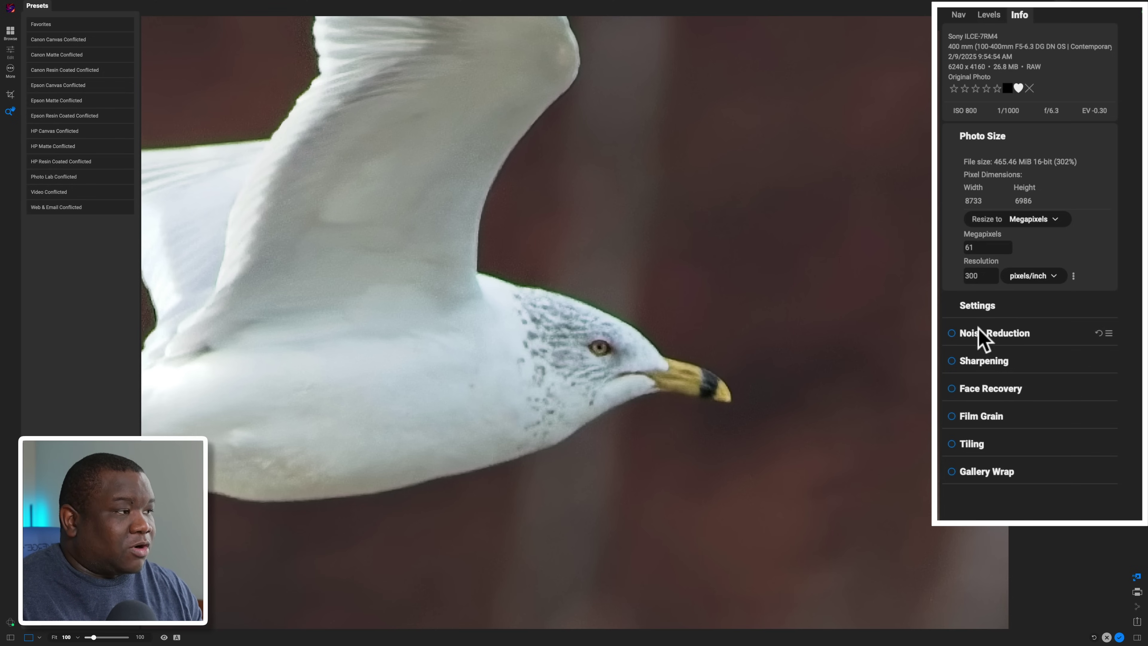
Step: Return the photo size to 26 megapixels and enter a resolution of 4000 pixels/inch
{"action": "left_click", "coordinate": [948, 249]}
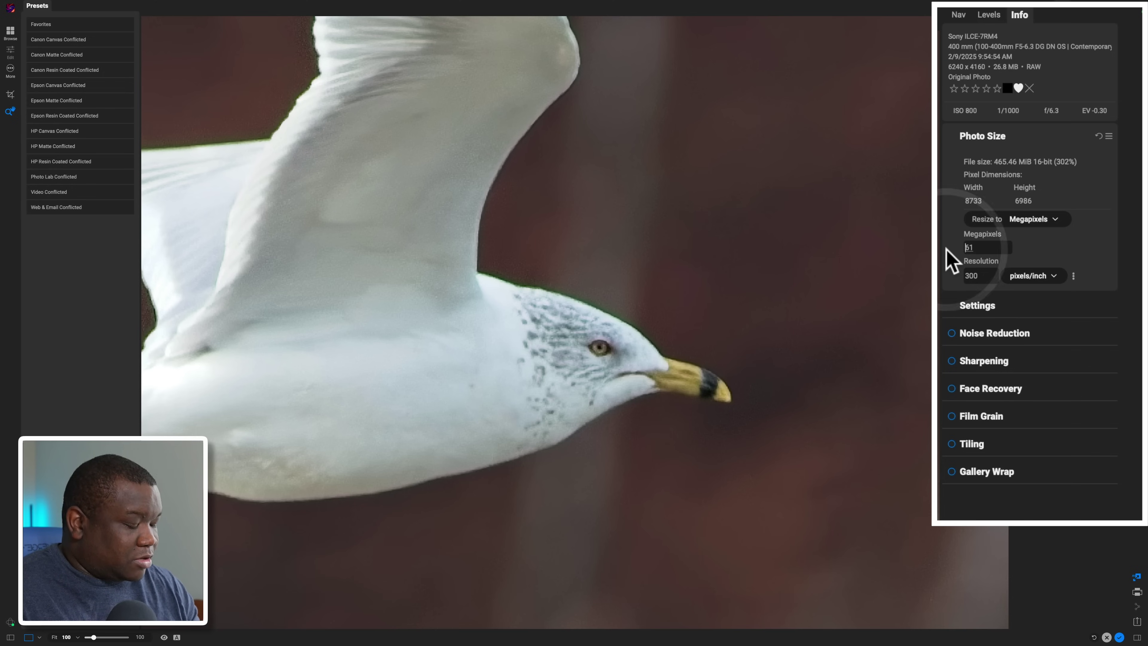
{"action": "key", "text": "BackSpace"}
{"action": "key", "text": "BackSpace"}
{"action": "type", "text": "26"}
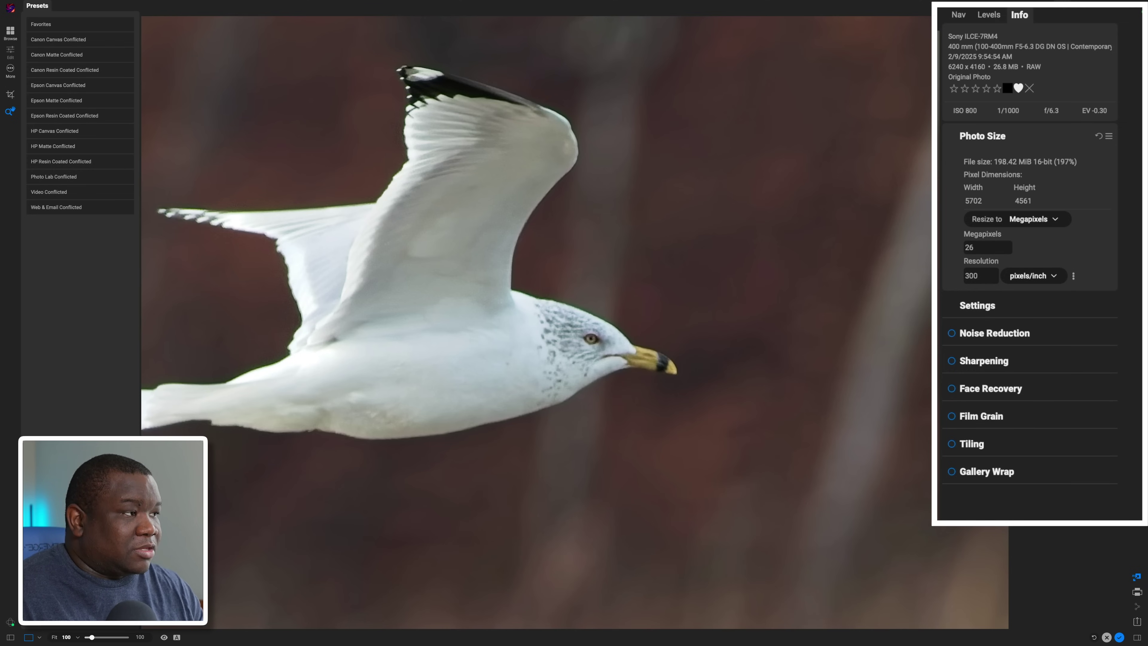
{"action": "left_click", "coordinate": [987, 277]}
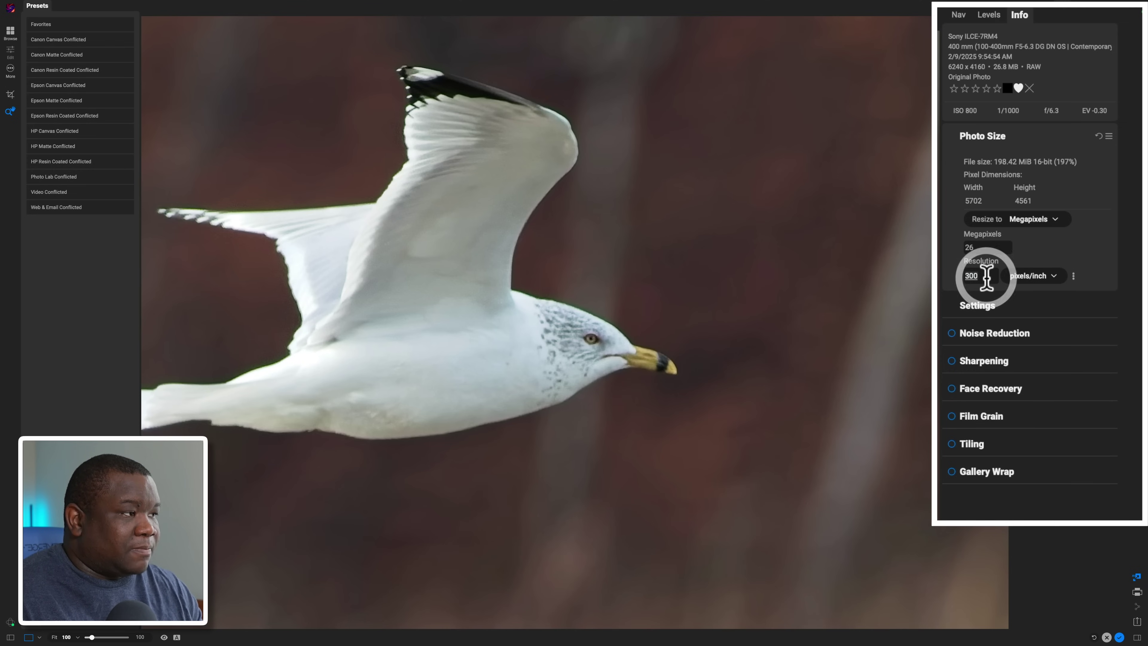
{"action": "type", "text": "4000"}
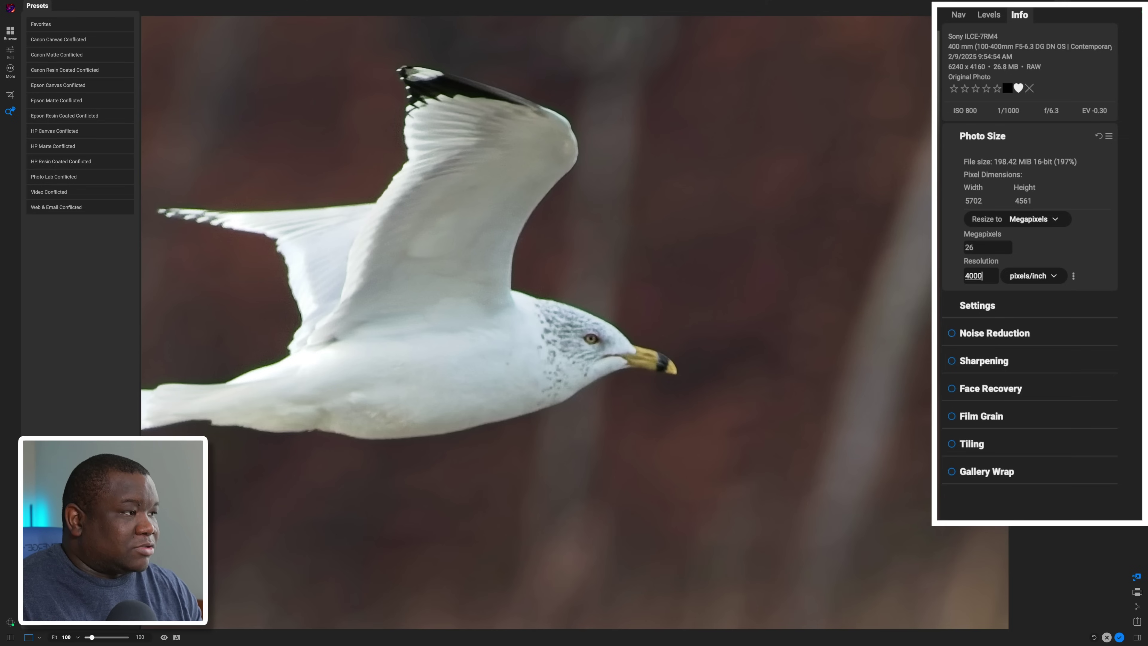
Step: Apply the 4000 pixels/inch resolution and look through the resize methods, keeping 2023 - Faithful
{"action": "key", "text": "Return"}
{"action": "left_click", "coordinate": [493, 340]}
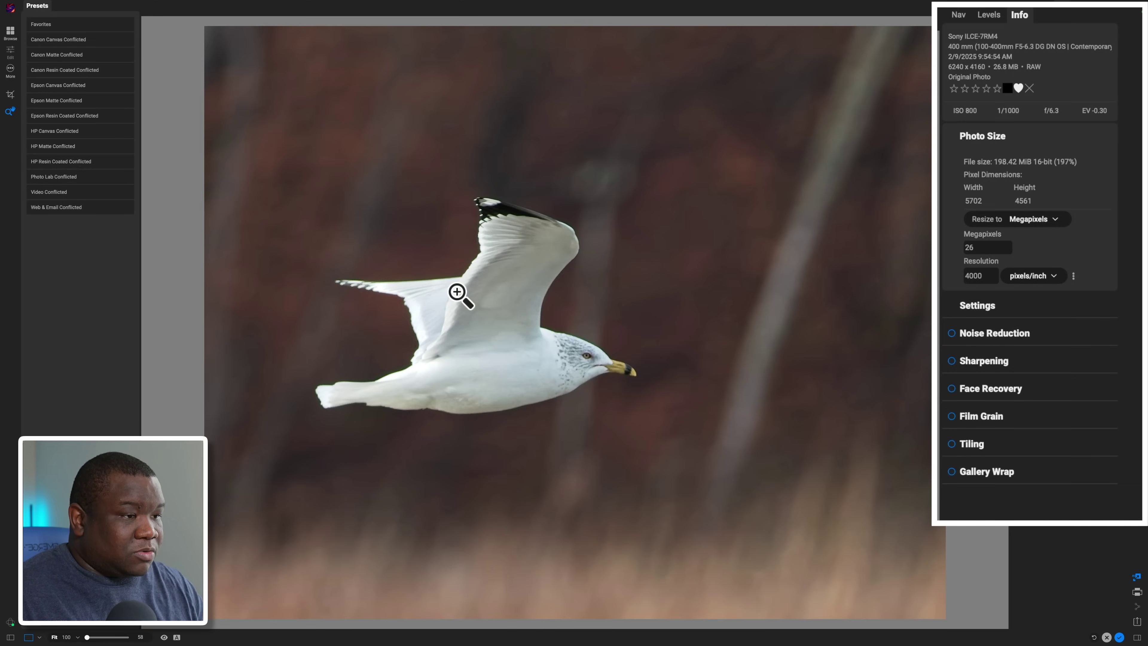
{"action": "left_click", "coordinate": [1019, 307]}
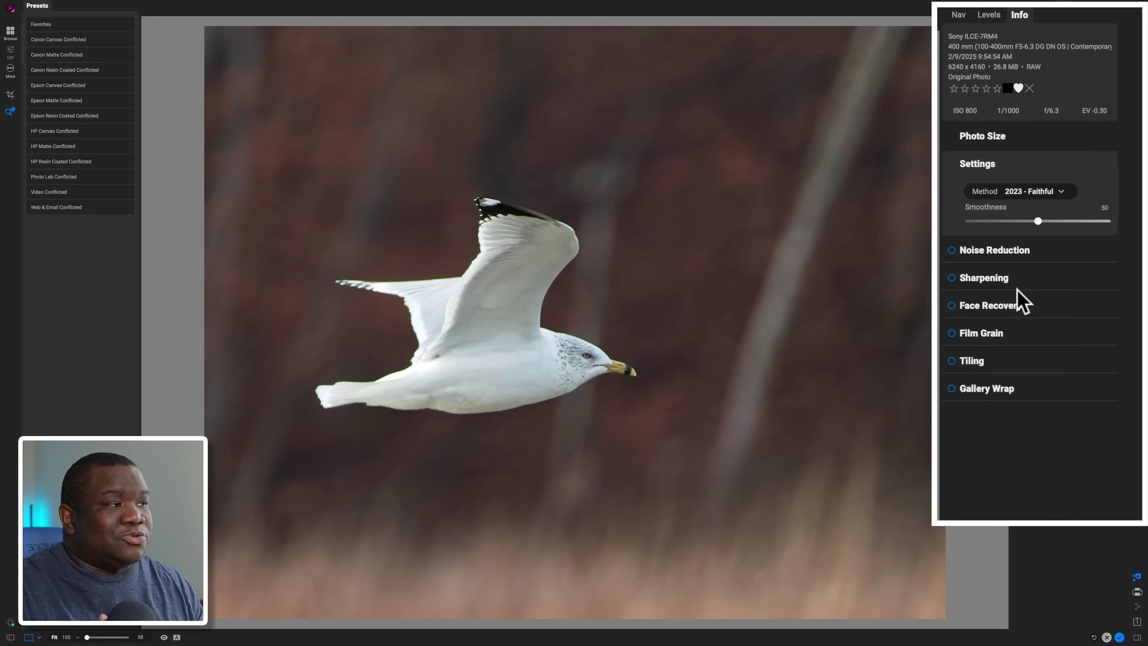
{"action": "left_click", "coordinate": [1053, 192]}
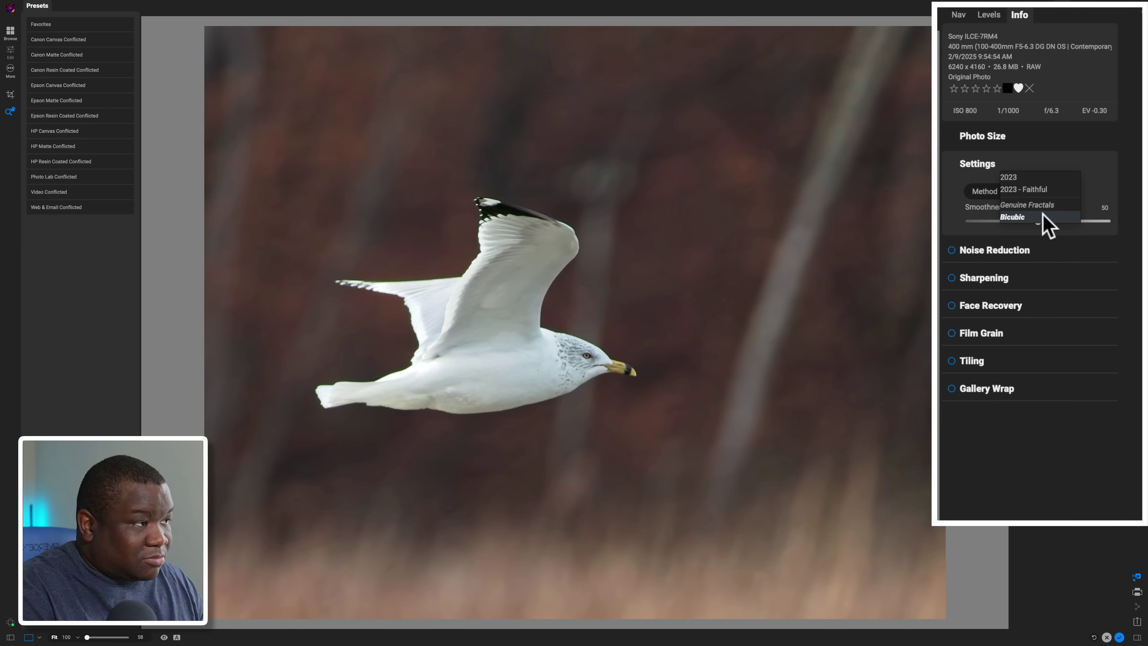
{"action": "left_click", "coordinate": [972, 189]}
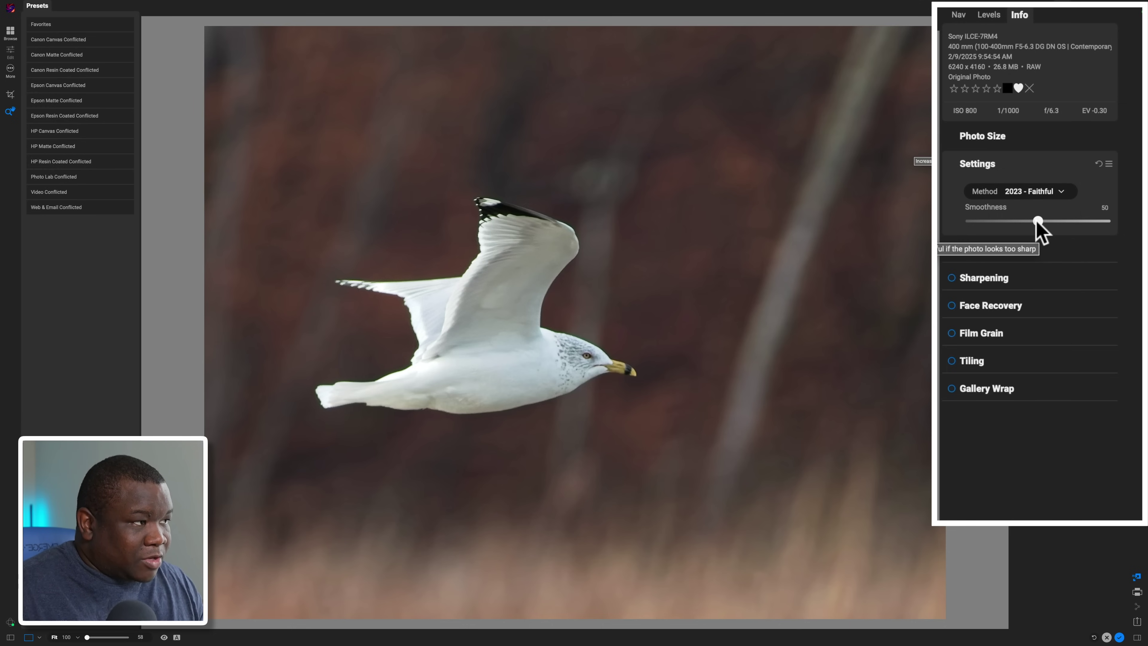
Step: Try a resize smoothness of 90 while checking the gull at 100%, and settle on a smoothness of 62
{"action": "left_click_drag", "start_coordinate": [1037, 220], "coordinate": [1094, 222]}
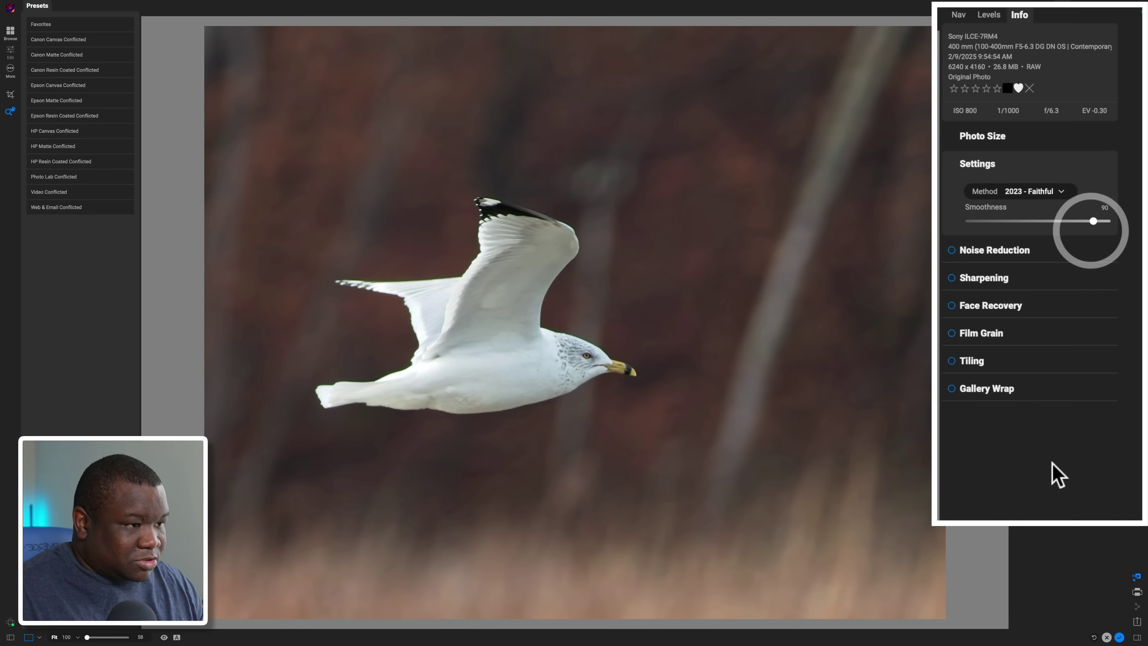
{"action": "left_click", "coordinate": [598, 374]}
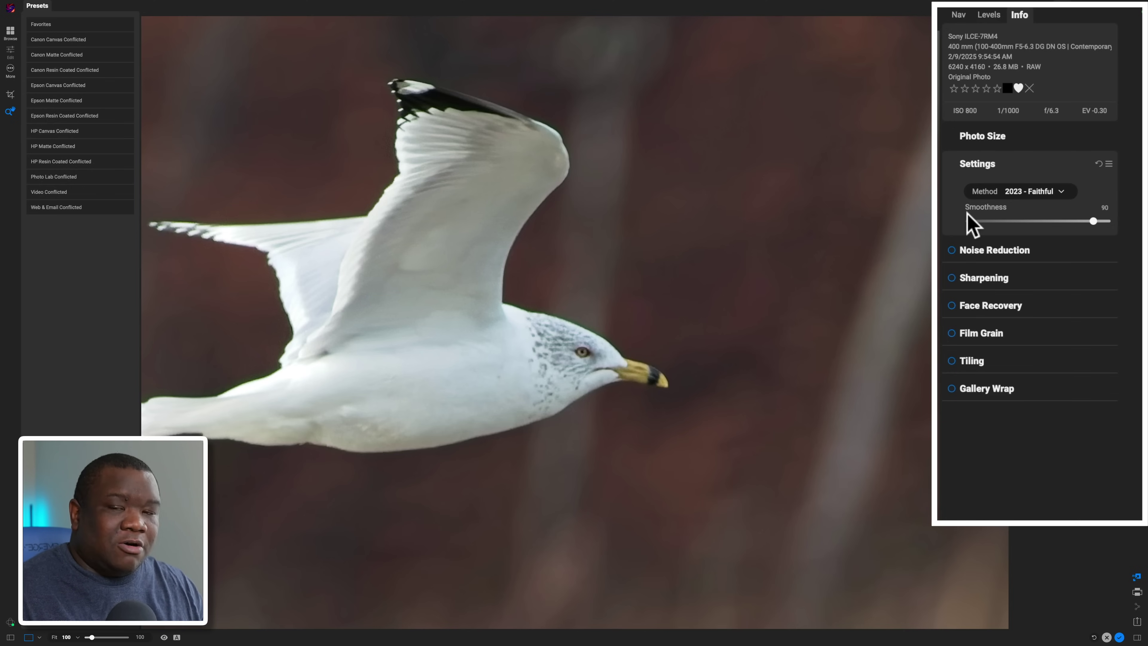
{"action": "left_click", "coordinate": [585, 376]}
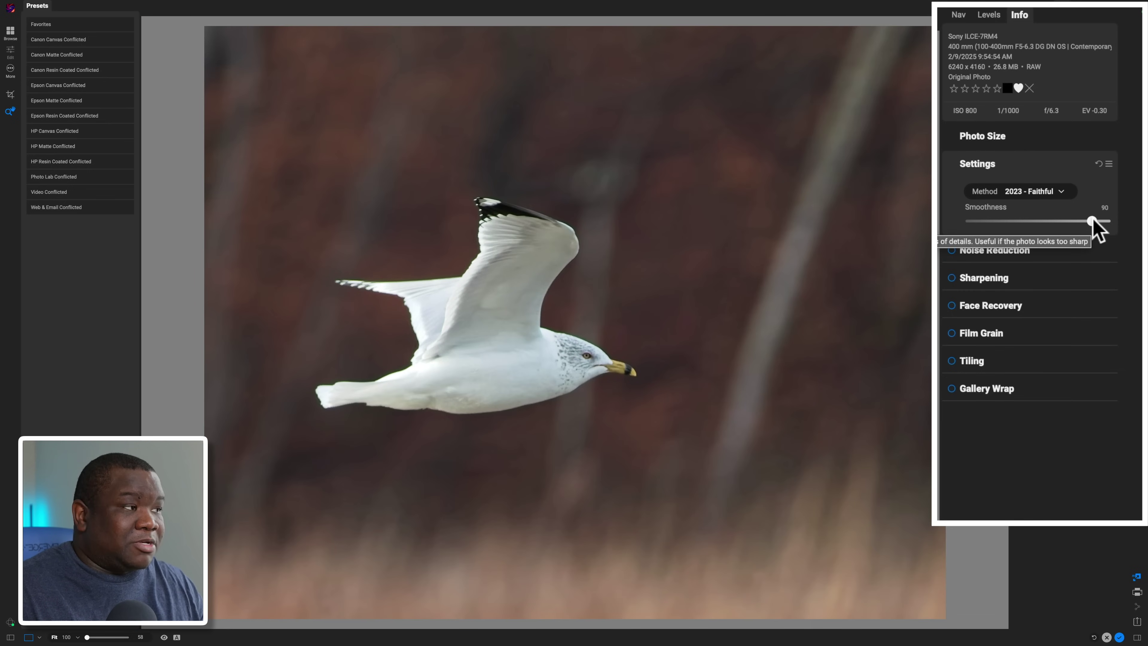
{"action": "left_click_drag", "start_coordinate": [1093, 221], "coordinate": [1054, 220]}
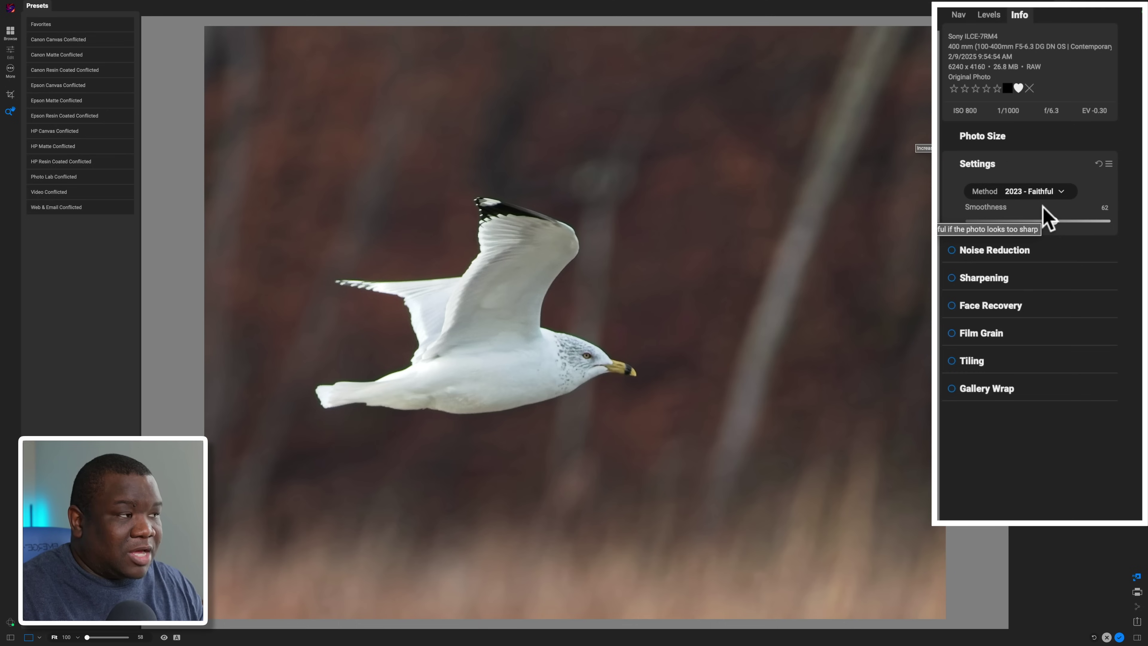
{"action": "left_click", "coordinate": [999, 164]}
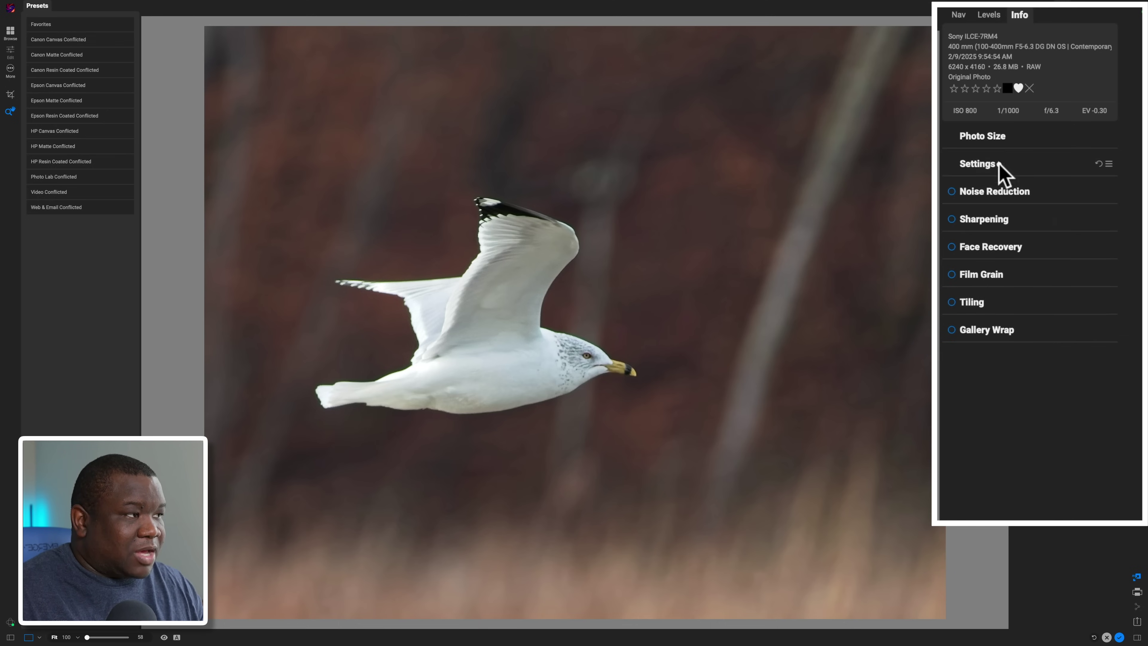
Step: Try Noise Reduction on the enlarged photo and switch it off again
{"action": "left_click", "coordinate": [1001, 192]}
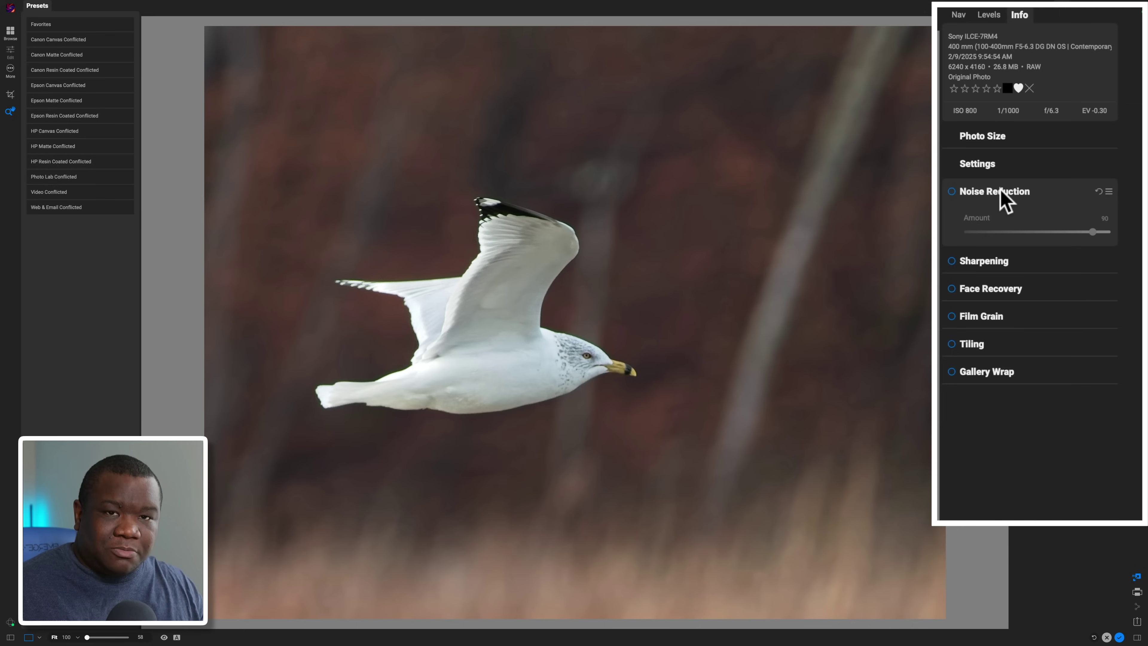
{"action": "left_click", "coordinate": [953, 191]}
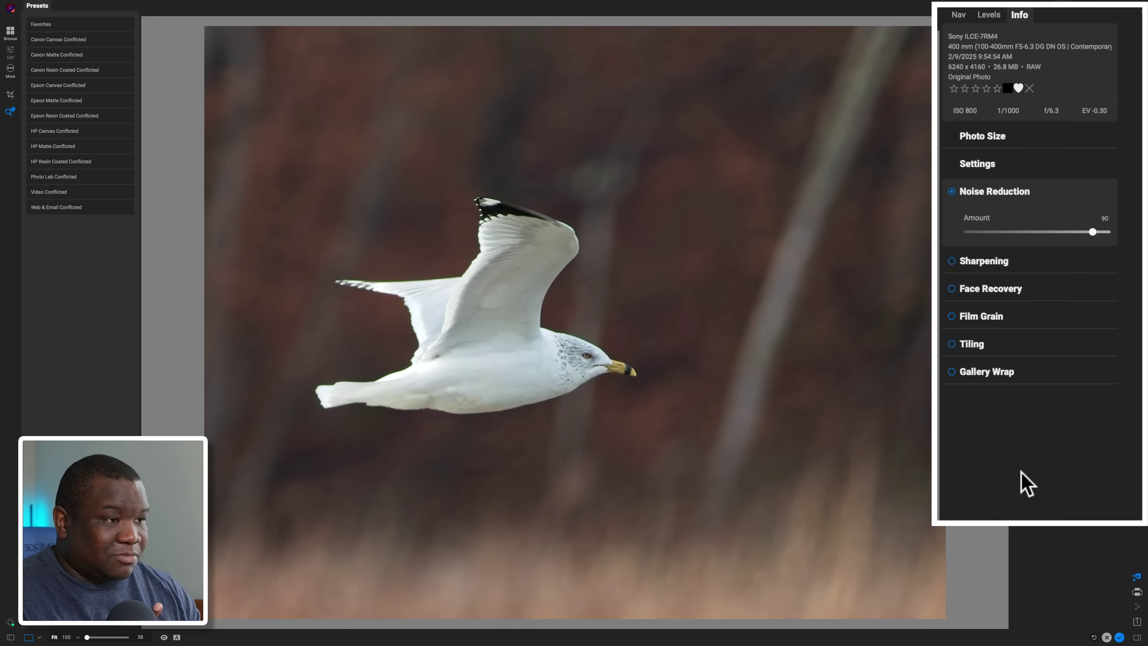
{"action": "left_click", "coordinate": [952, 191]}
{"action": "left_click", "coordinate": [1011, 195]}
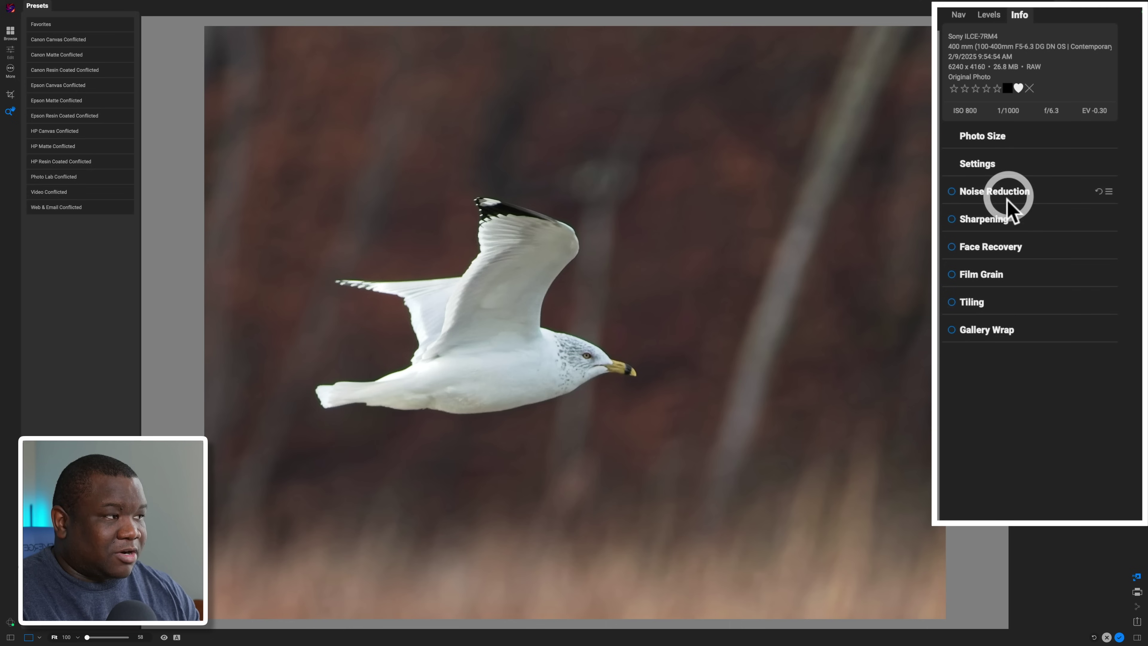
Step: Look through the Sharpening, Face Recovery, Film Grain, Tiling and Gallery Wrap options for the resize without enabling any
{"action": "left_click", "coordinate": [1000, 224]}
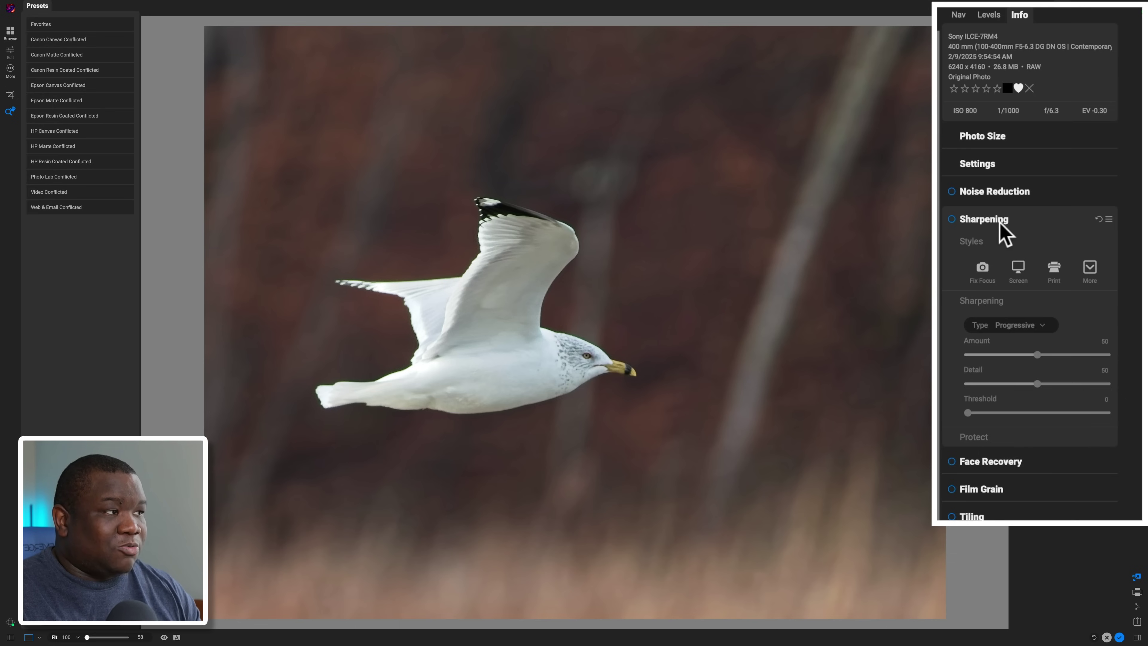
{"action": "left_click", "coordinate": [1000, 221]}
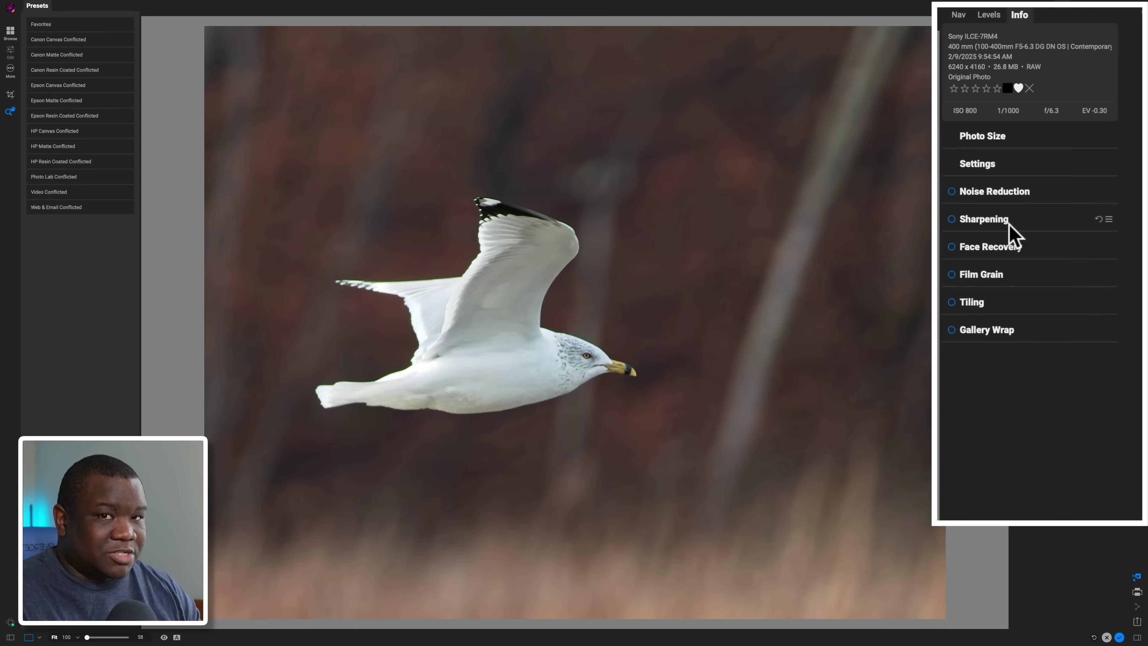
{"action": "left_click", "coordinate": [999, 251]}
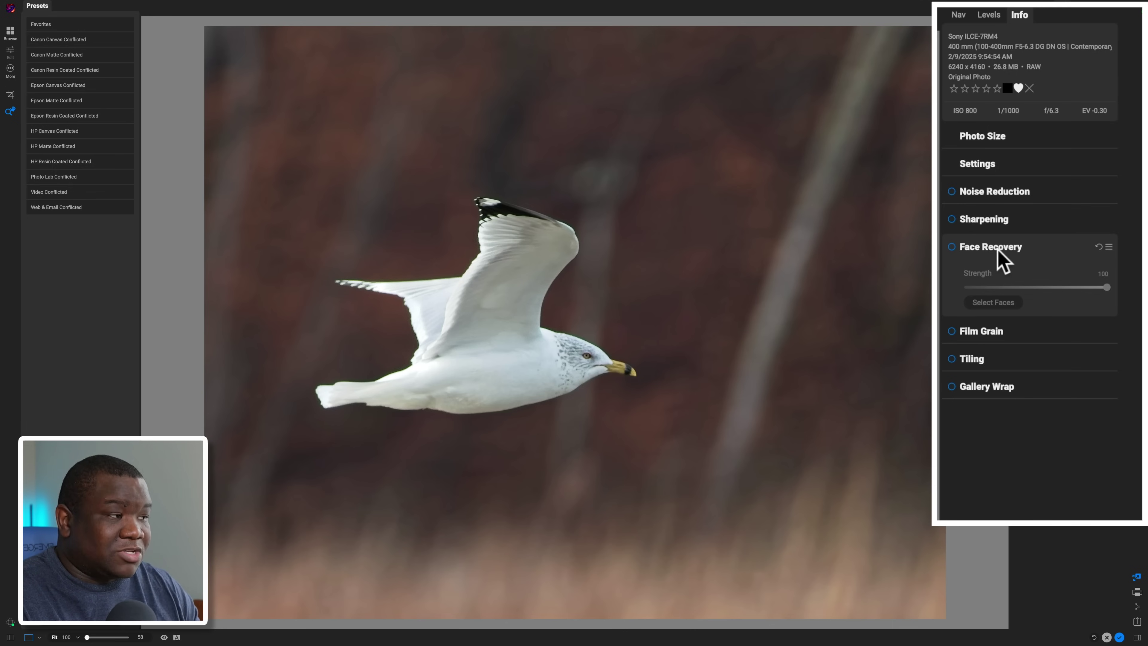
{"action": "left_click", "coordinate": [998, 250]}
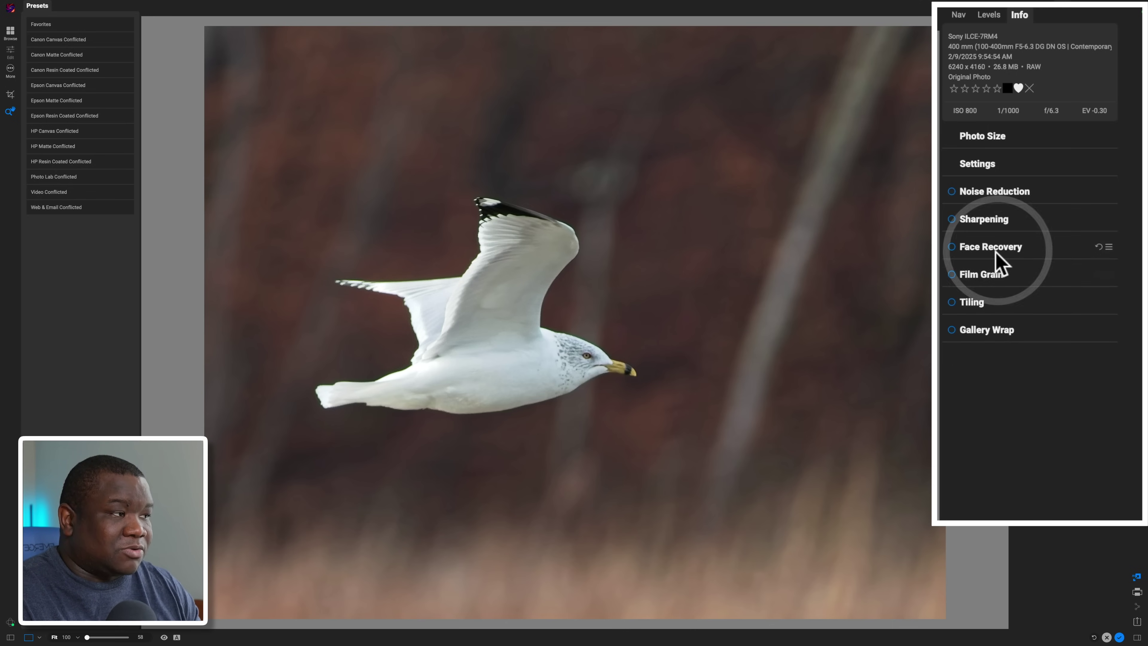
{"action": "left_click", "coordinate": [982, 275]}
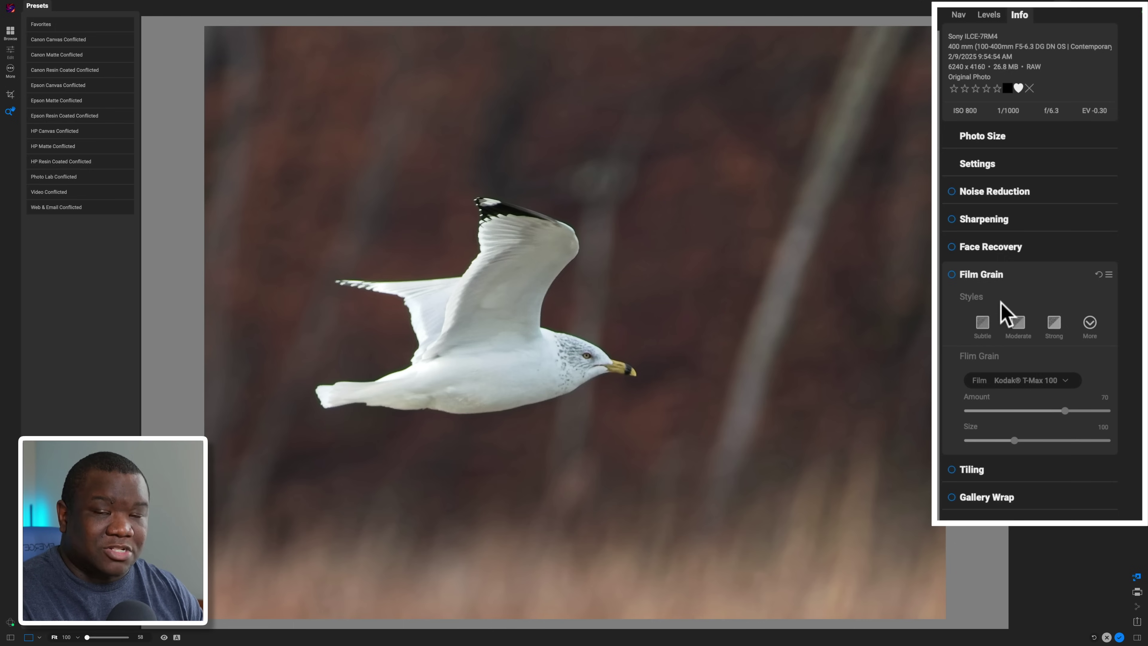
{"action": "left_click", "coordinate": [1011, 281]}
{"action": "left_click", "coordinate": [996, 302]}
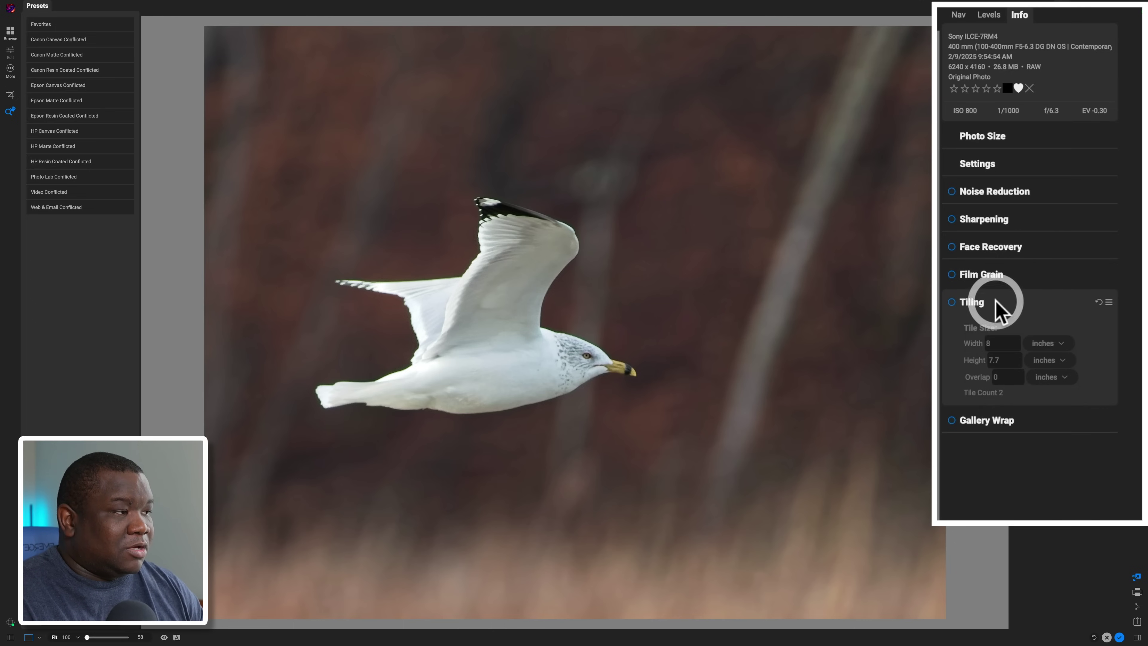
{"action": "left_click", "coordinate": [1025, 421]}
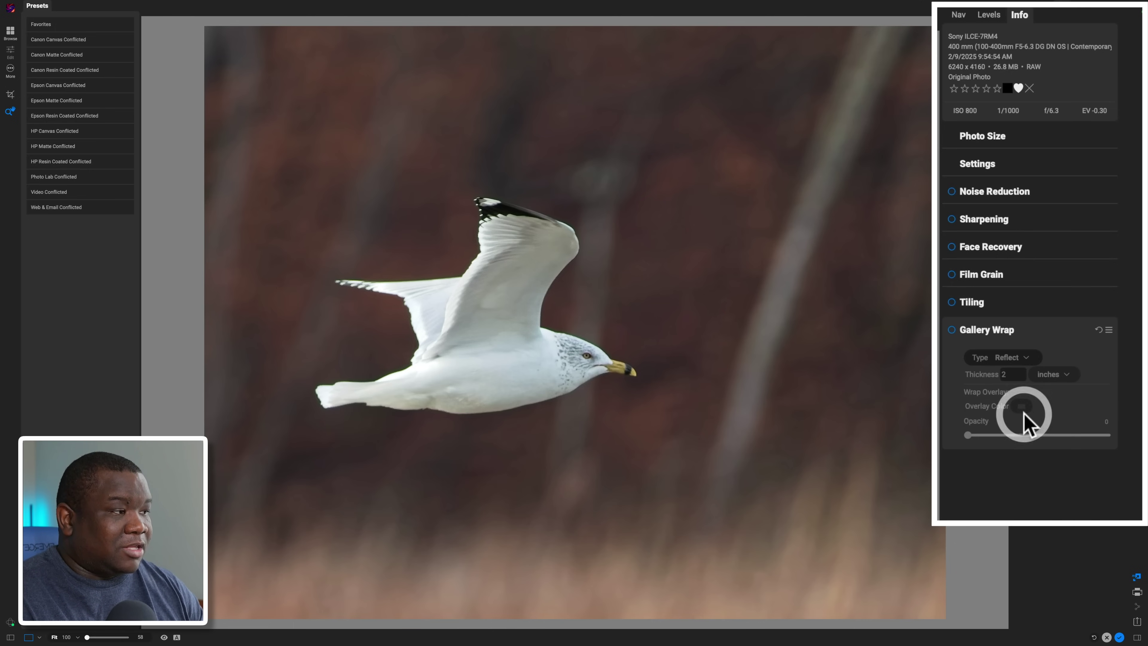
{"action": "left_click", "coordinate": [1019, 306]}
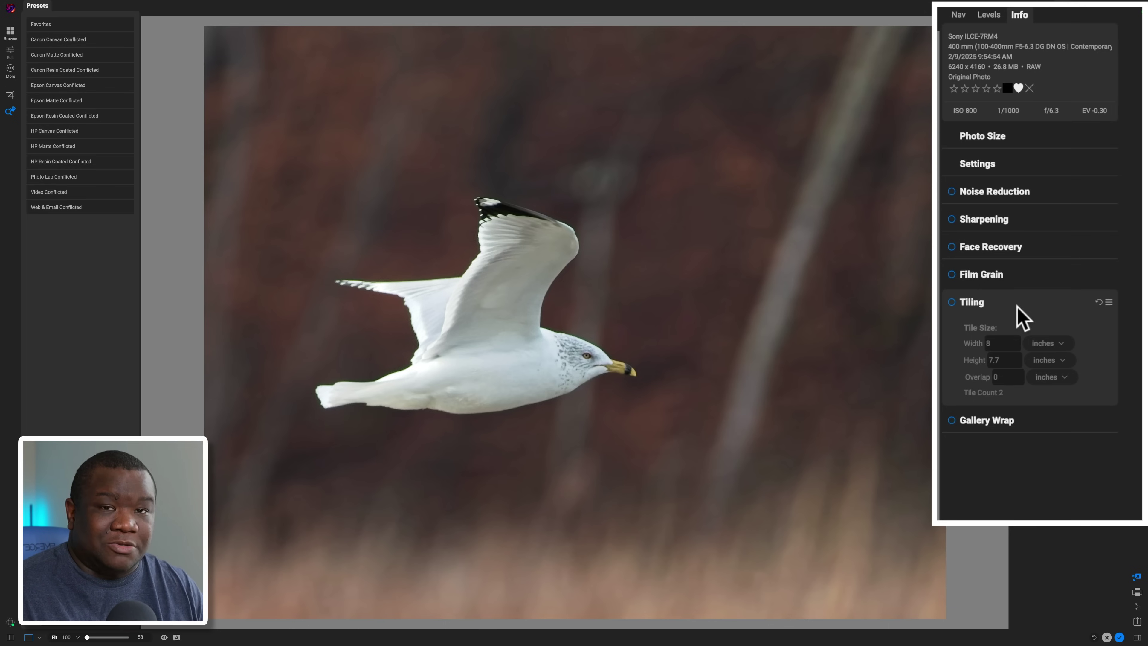
{"action": "left_click", "coordinate": [1021, 307]}
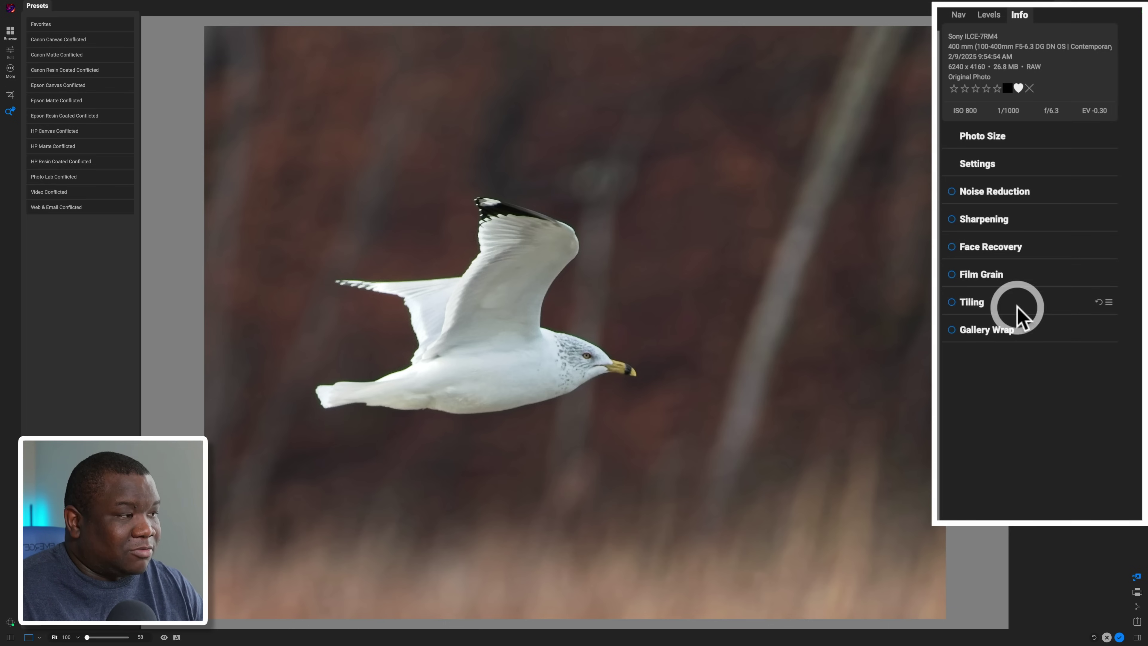
{"action": "left_click", "coordinate": [1025, 332]}
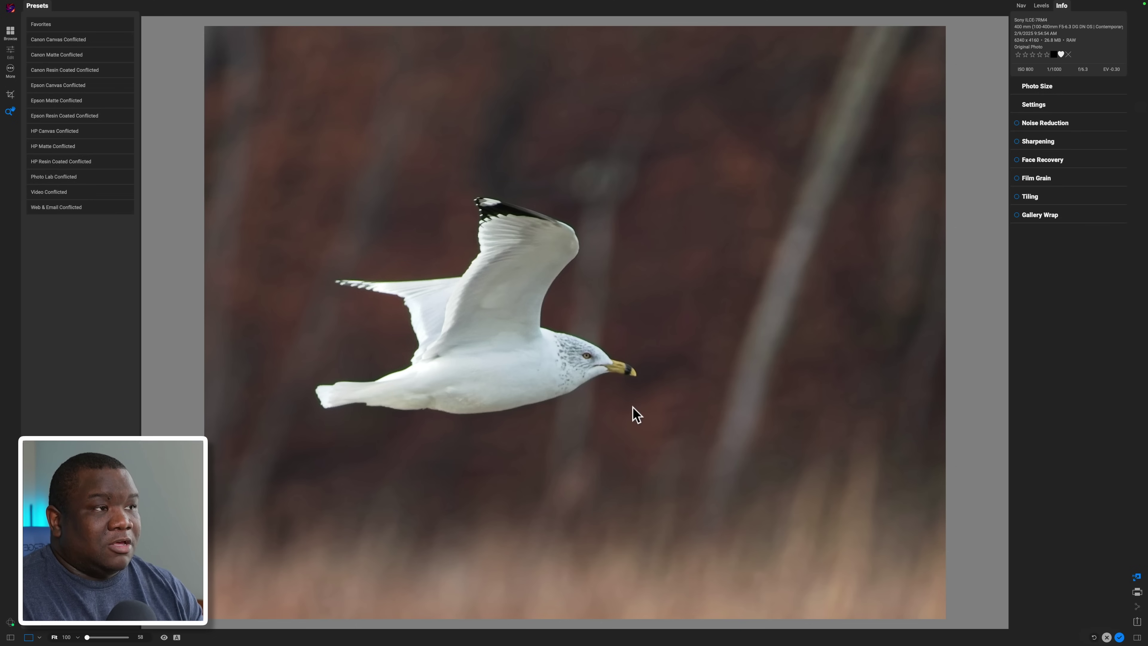
Step: Save the resized photo as the TIFF file DSC01954_20250209-Resize in the Sony A7R4 Photos folder
{"action": "key", "text": "super+s"}
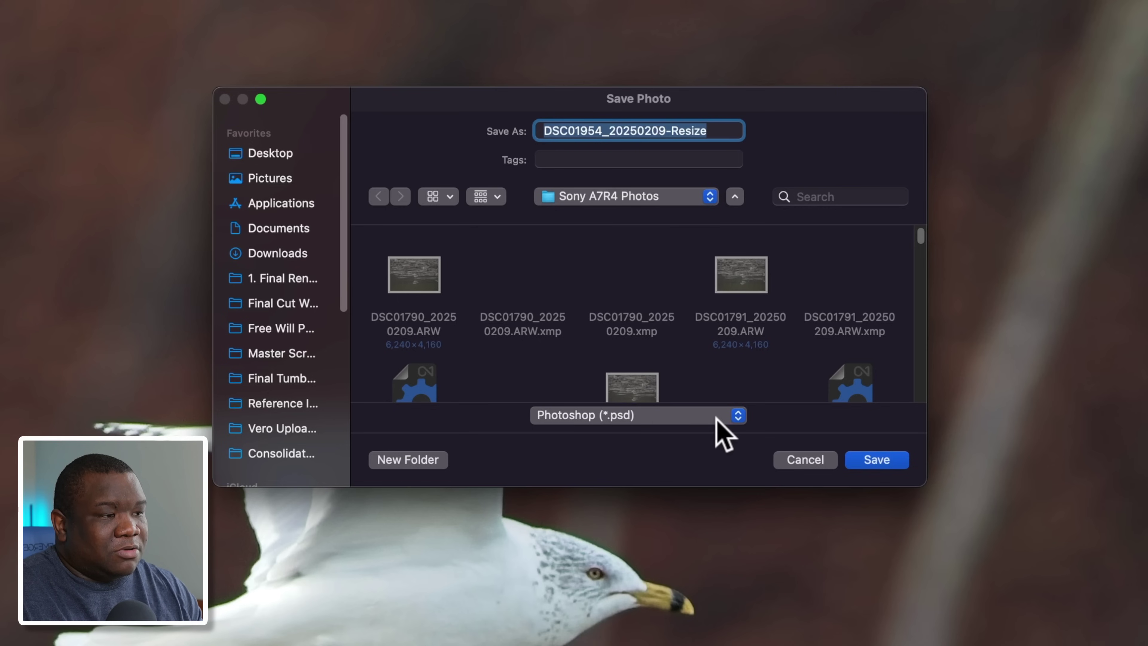
{"action": "left_click", "coordinate": [701, 415]}
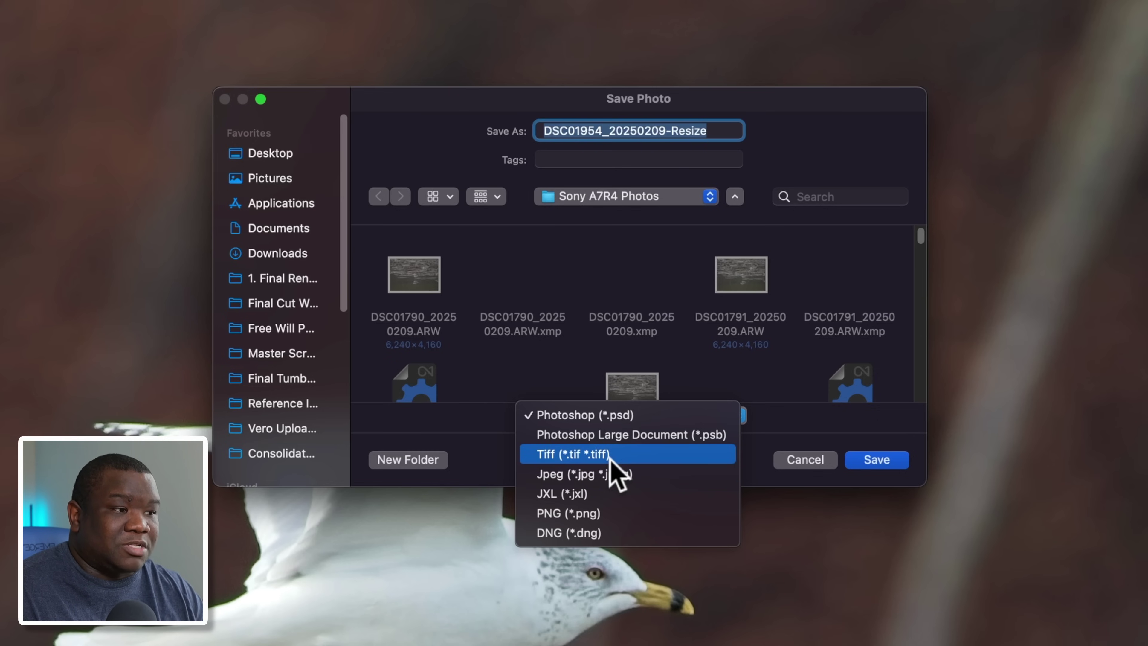
{"action": "left_click", "coordinate": [610, 456]}
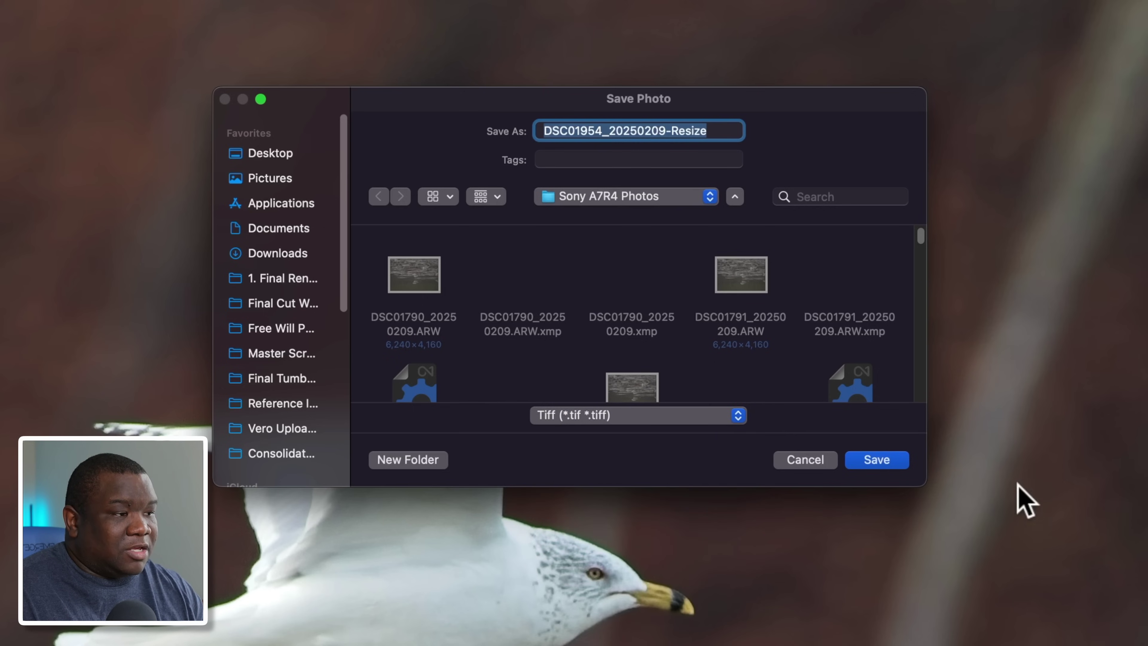
{"action": "left_click", "coordinate": [870, 460]}
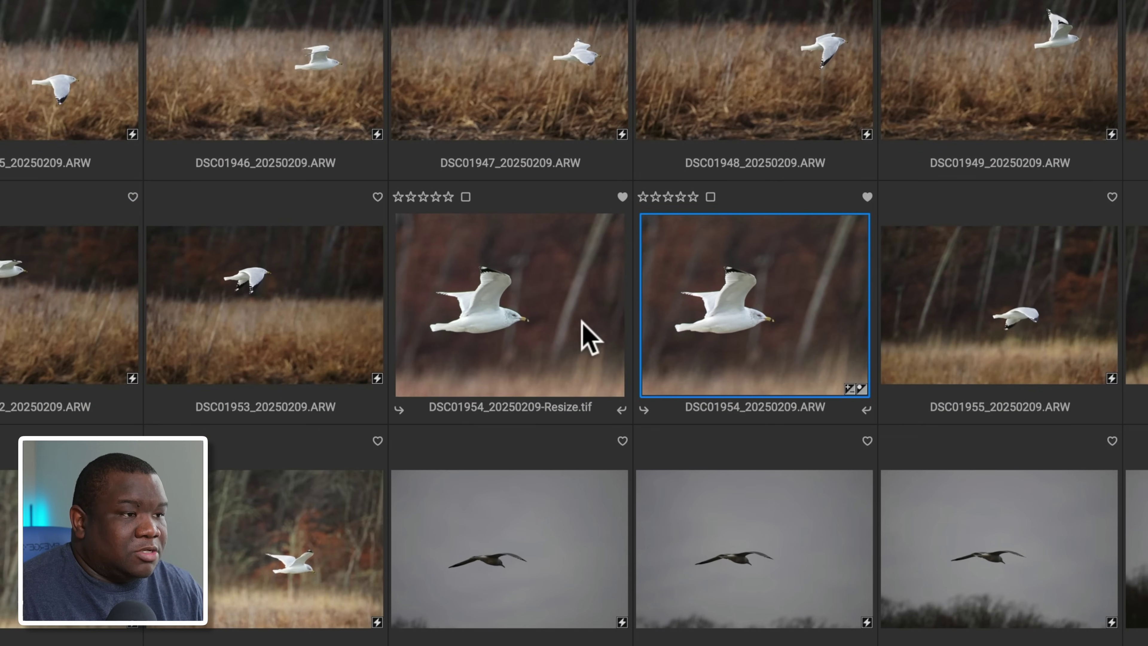
Step: Open DSC01954_20250209-Resize.tif from the photo grid in the full single-photo view
{"action": "left_click", "coordinate": [537, 317]}
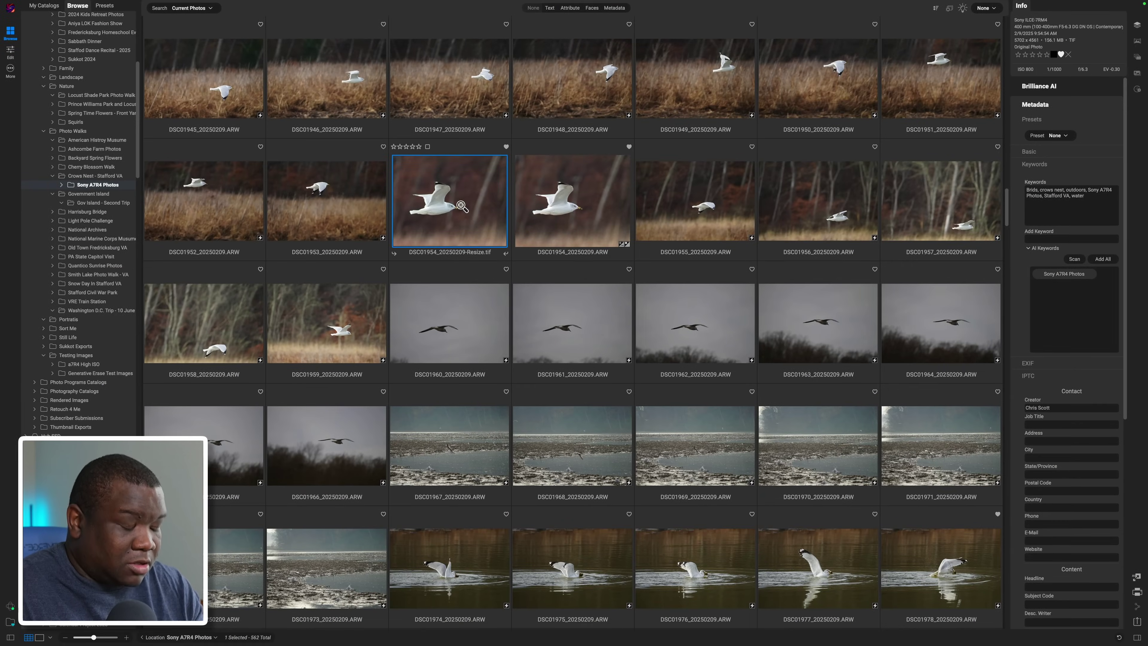
{"action": "left_click", "coordinate": [462, 206]}
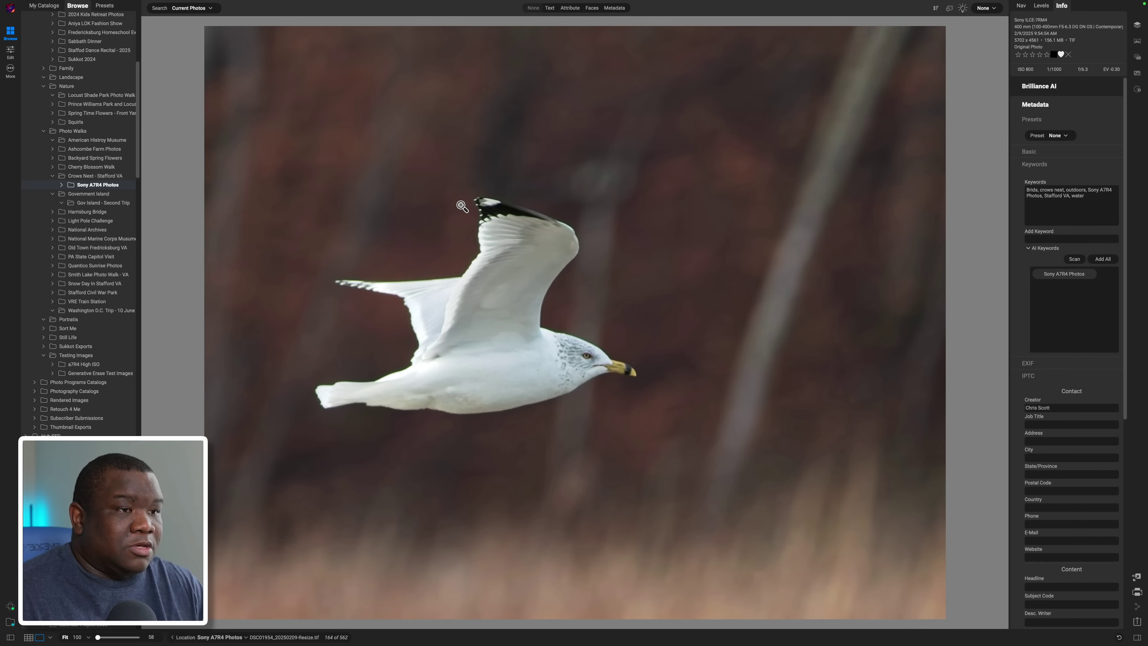